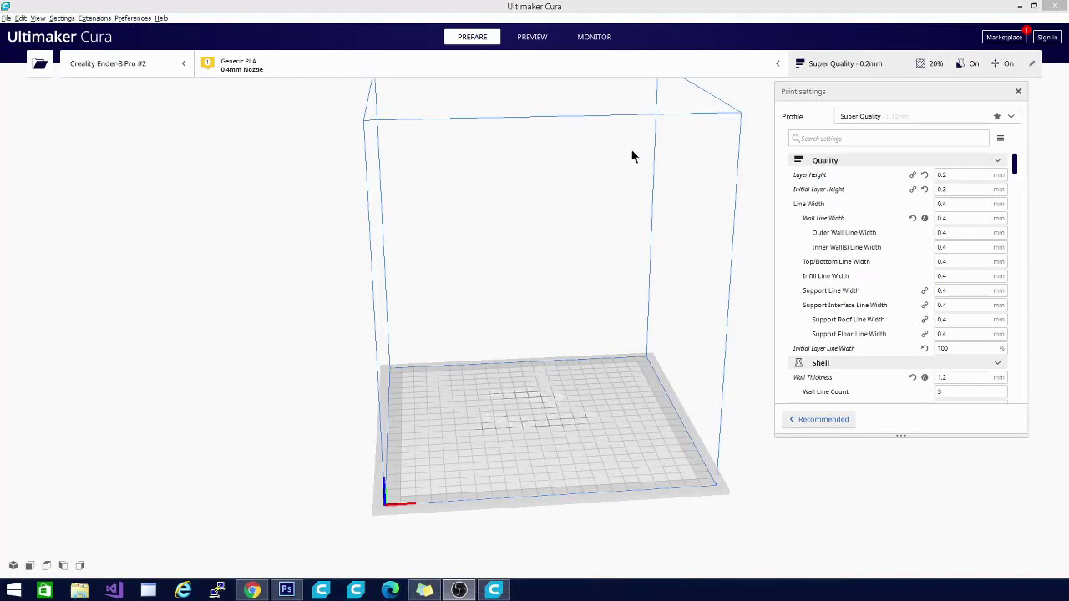
Open the What's New release notes for the Arachne engine alpha from the Help menu.
{"action": "left_click", "coordinate": [131, 19]}
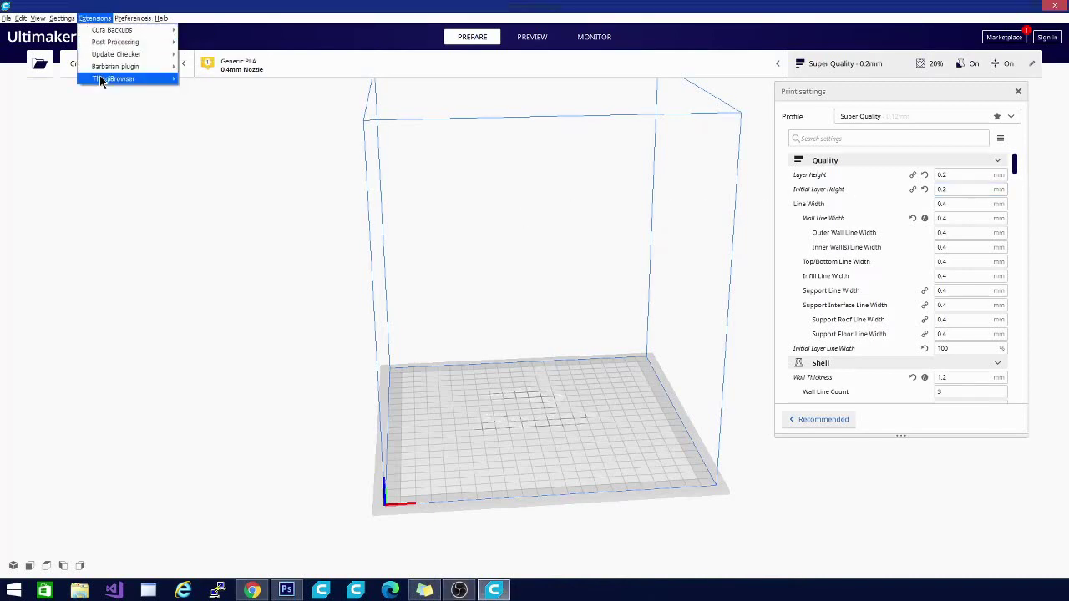
{"action": "mouse_move", "coordinate": [161, 17]}
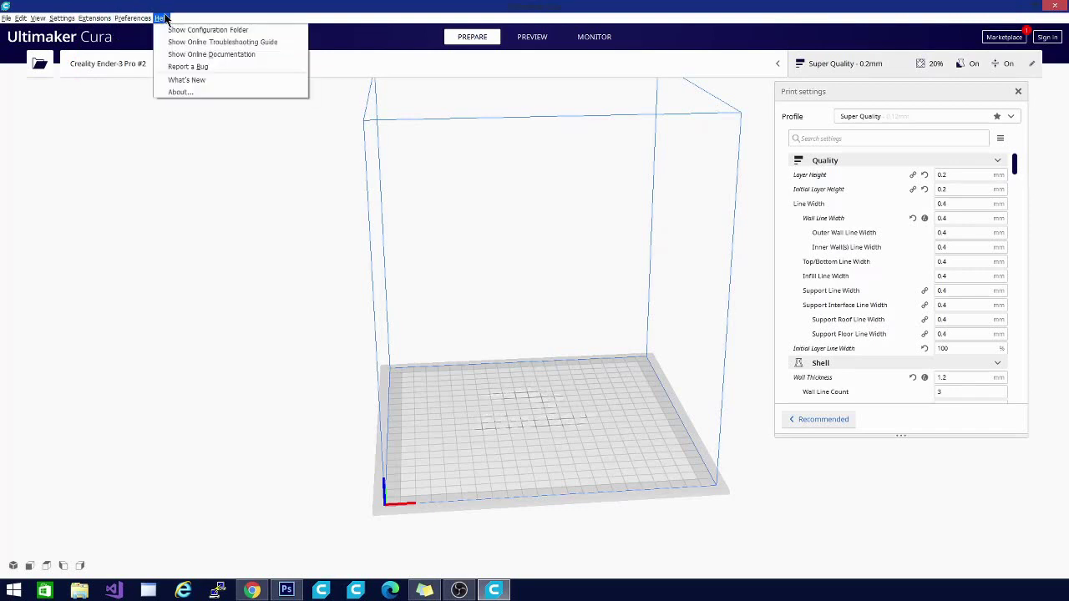
{"action": "left_click", "coordinate": [183, 80]}
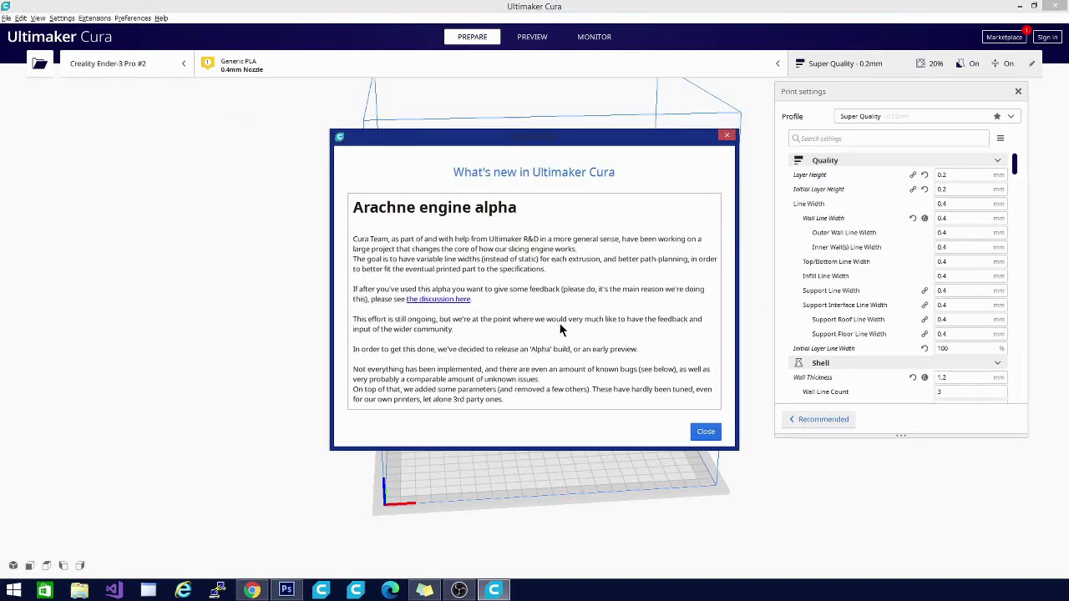
Read through the notes on new wall settings like Variable Line Strategy down to the known issues.
{"action": "scroll", "coordinate": [560, 330], "scroll_direction": "down", "scroll_amount": 3}
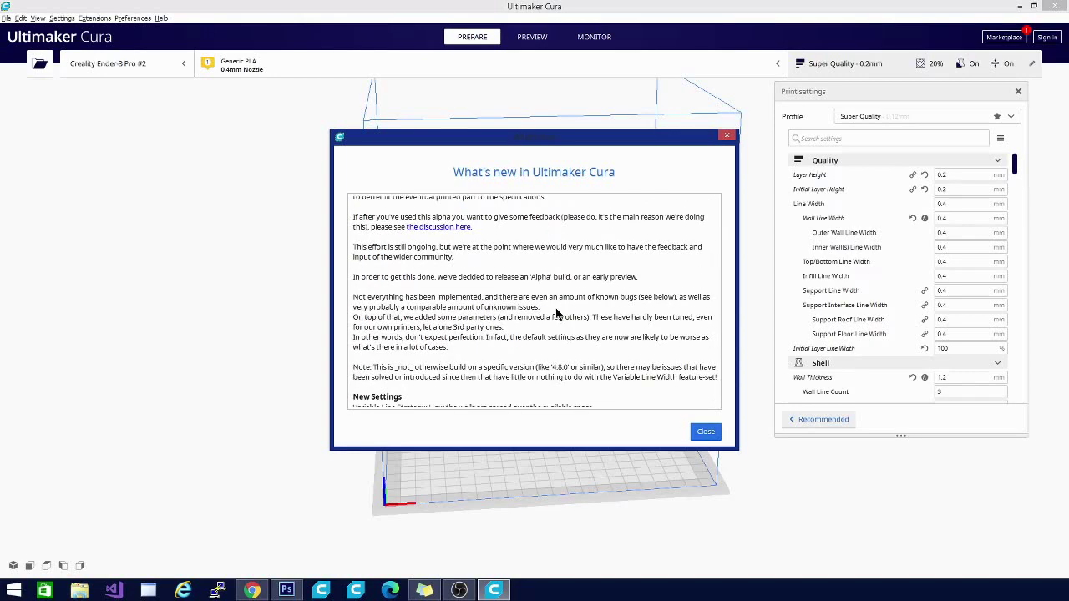
{"action": "scroll", "coordinate": [505, 326], "scroll_direction": "down", "scroll_amount": 3}
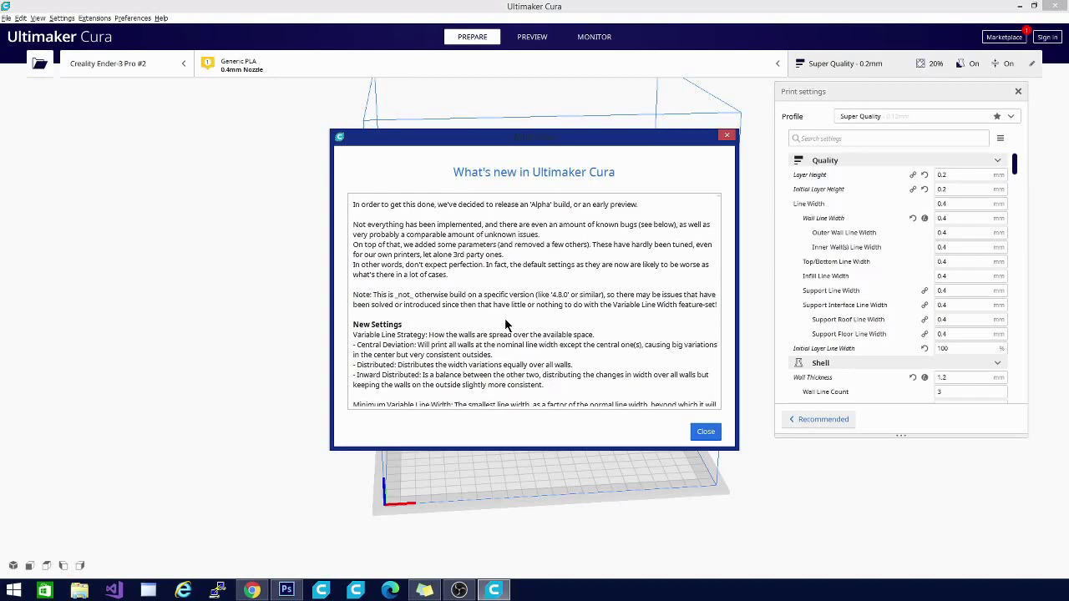
{"action": "scroll", "coordinate": [505, 324], "scroll_direction": "down", "scroll_amount": 6}
{"action": "scroll", "coordinate": [506, 324], "scroll_direction": "up", "scroll_amount": 3}
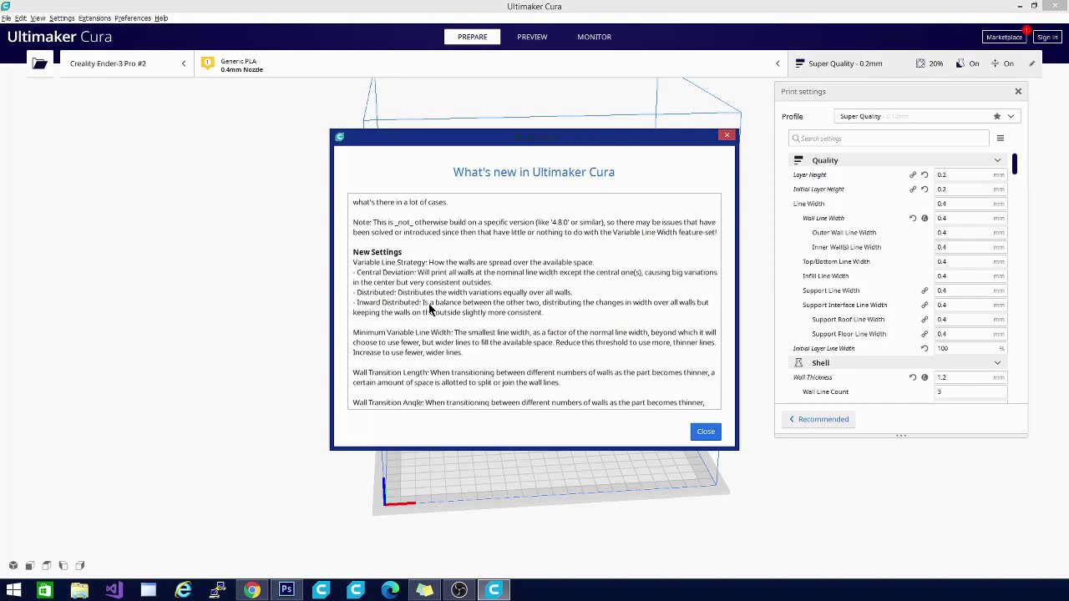
{"action": "scroll", "coordinate": [430, 309], "scroll_direction": "down", "scroll_amount": 6}
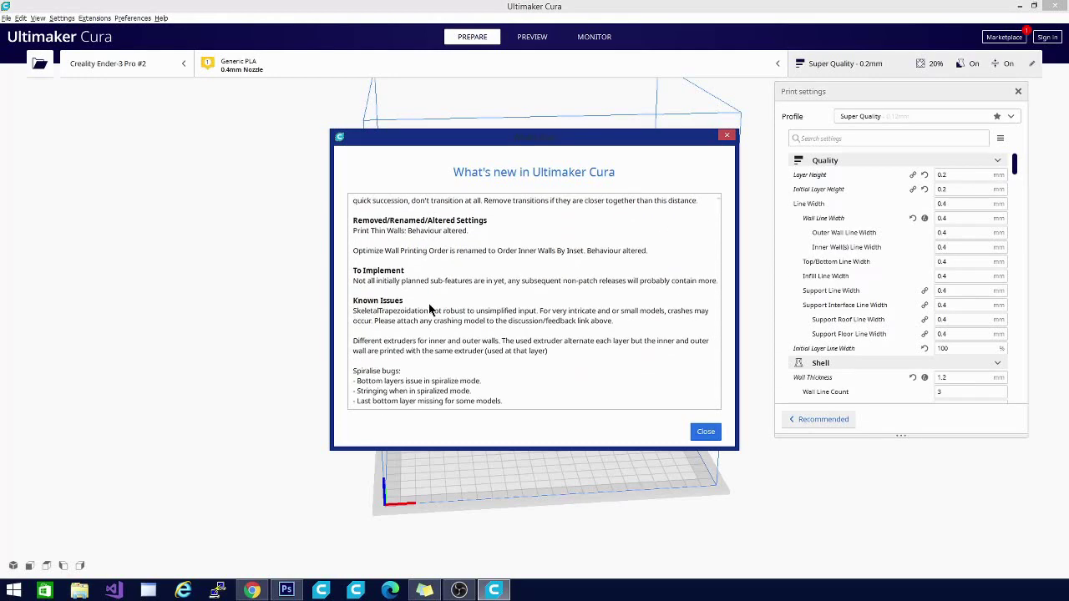
Close the What's New dialog and drag KeychainFidgetToy.stl from File Explorer onto the build plate.
{"action": "left_click", "coordinate": [705, 432]}
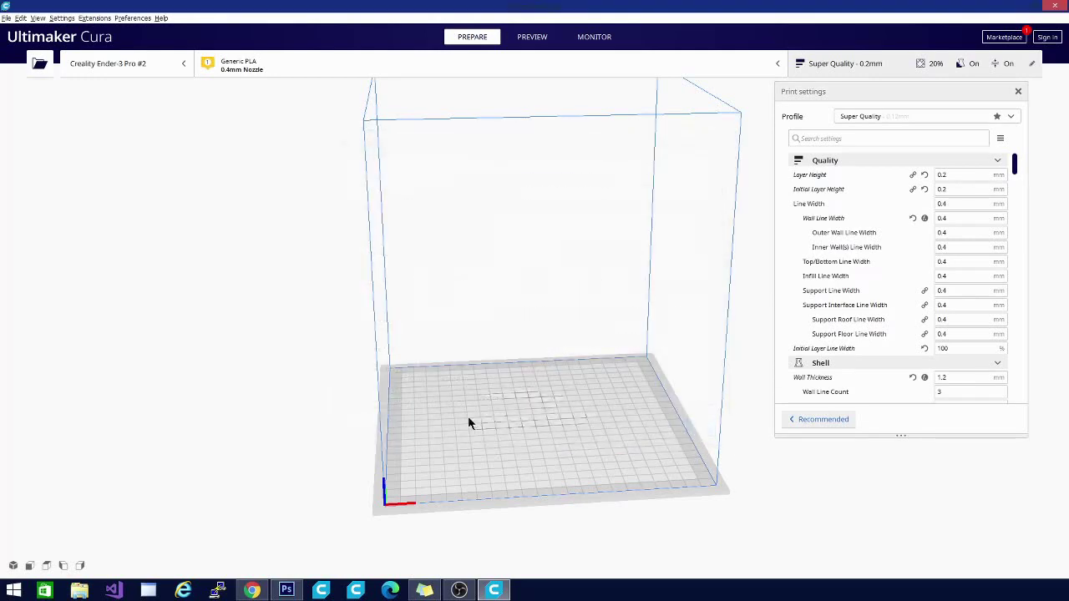
{"action": "left_click", "coordinate": [79, 591]}
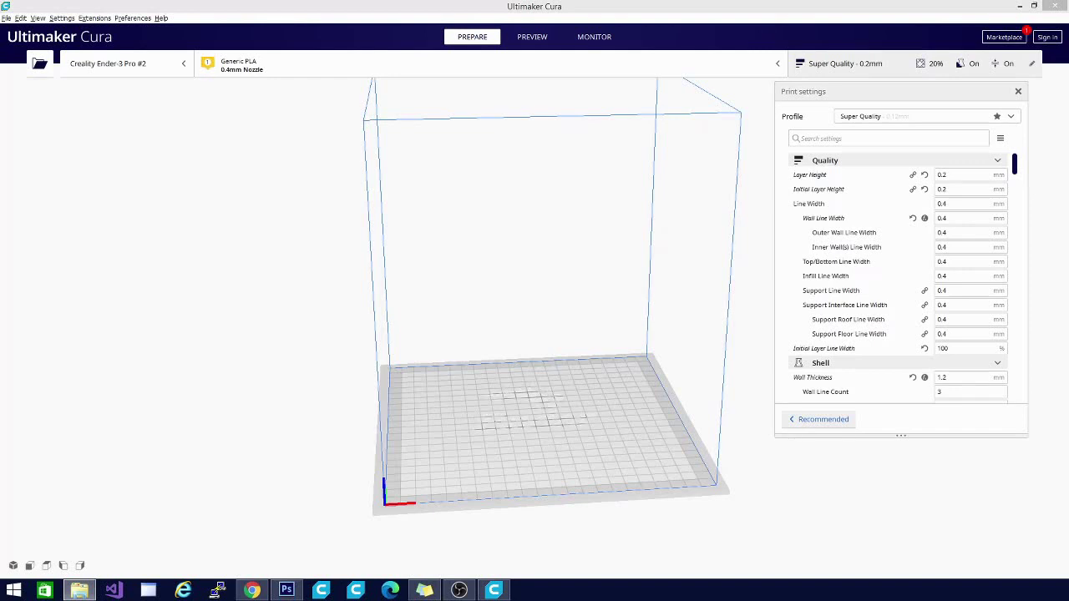
{"action": "left_click_drag", "start_coordinate": [4, 359], "coordinate": [511, 386]}
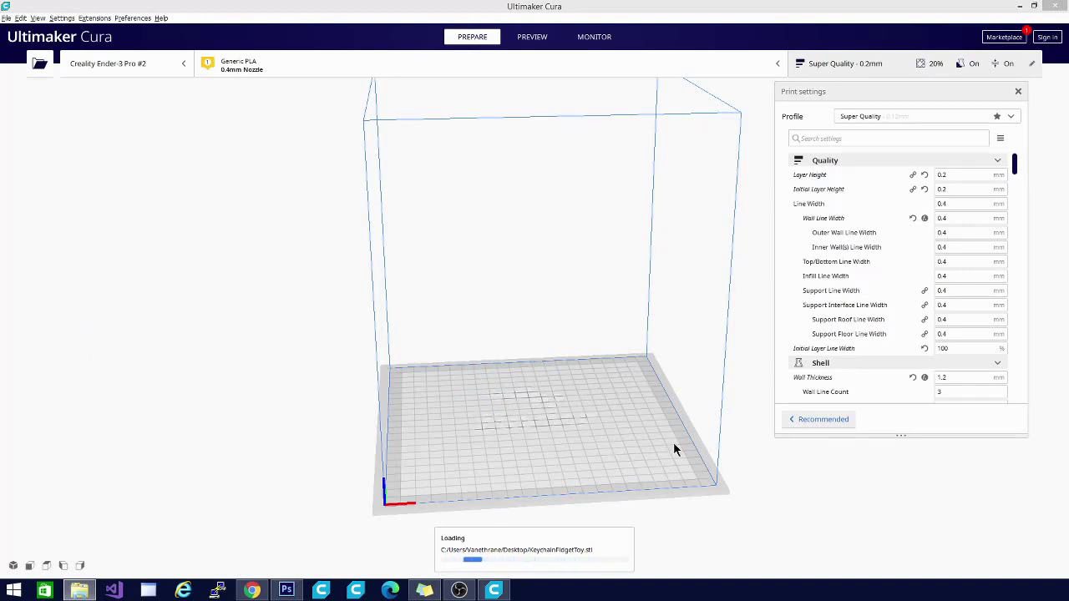
{"action": "mouse_move", "coordinate": [709, 406]}
{"action": "right_mouse_down"}
{"action": "mouse_move", "coordinate": [672, 431]}
{"action": "mouse_move", "coordinate": [486, 417]}
{"action": "mouse_move", "coordinate": [420, 390]}
{"action": "mouse_move", "coordinate": [499, 413]}
{"action": "mouse_move", "coordinate": [694, 406]}
{"action": "right_mouse_up"}
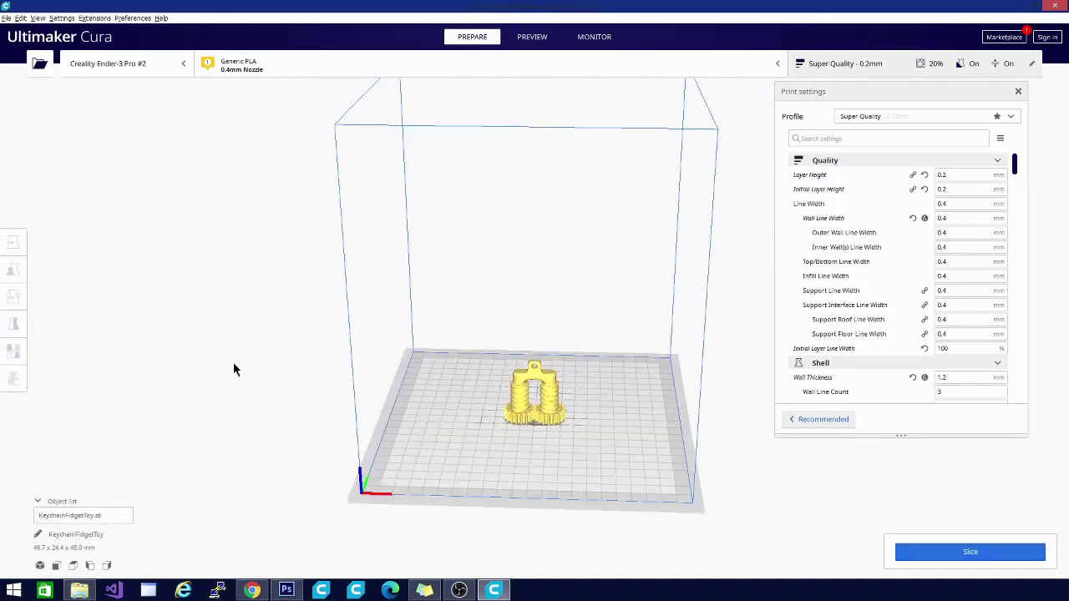
Orbit and zoom in on the keychain toy to see its two geared spiral posts up close.
{"action": "right_click_drag", "start_coordinate": [187, 337], "coordinate": [626, 451]}
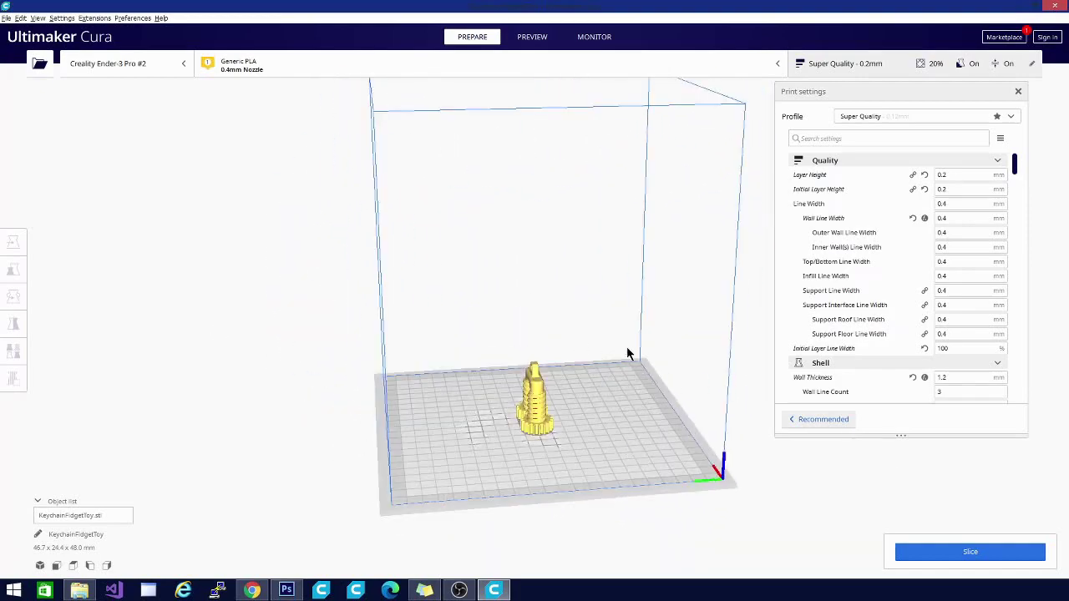
{"action": "right_click_drag", "start_coordinate": [627, 354], "coordinate": [560, 365]}
{"action": "scroll", "coordinate": [560, 365], "scroll_direction": "up", "scroll_amount": 10}
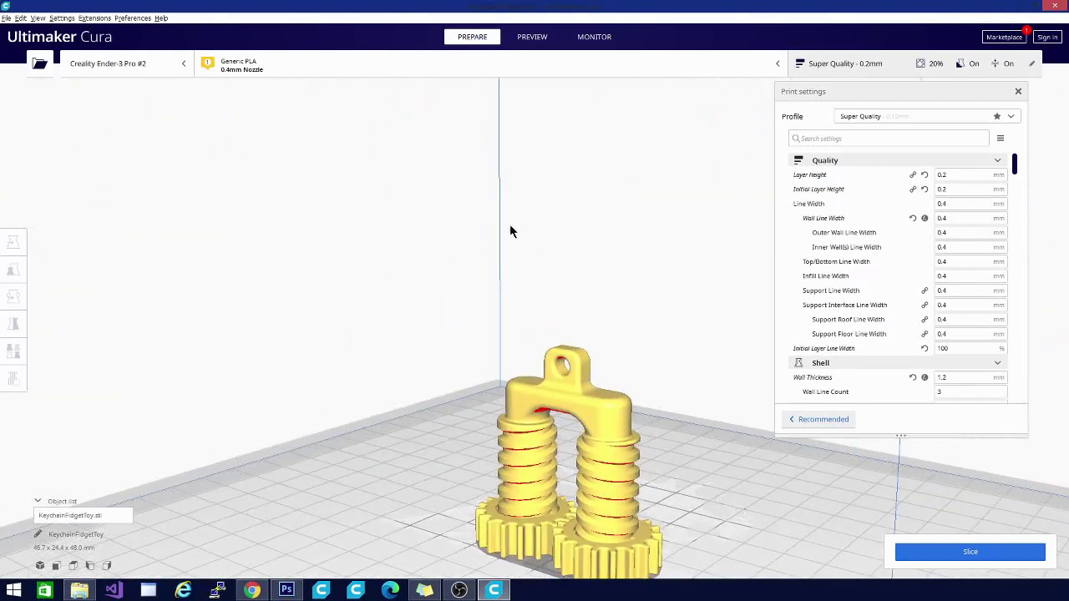
{"action": "right_click_drag", "start_coordinate": [511, 231], "coordinate": [435, 216]}
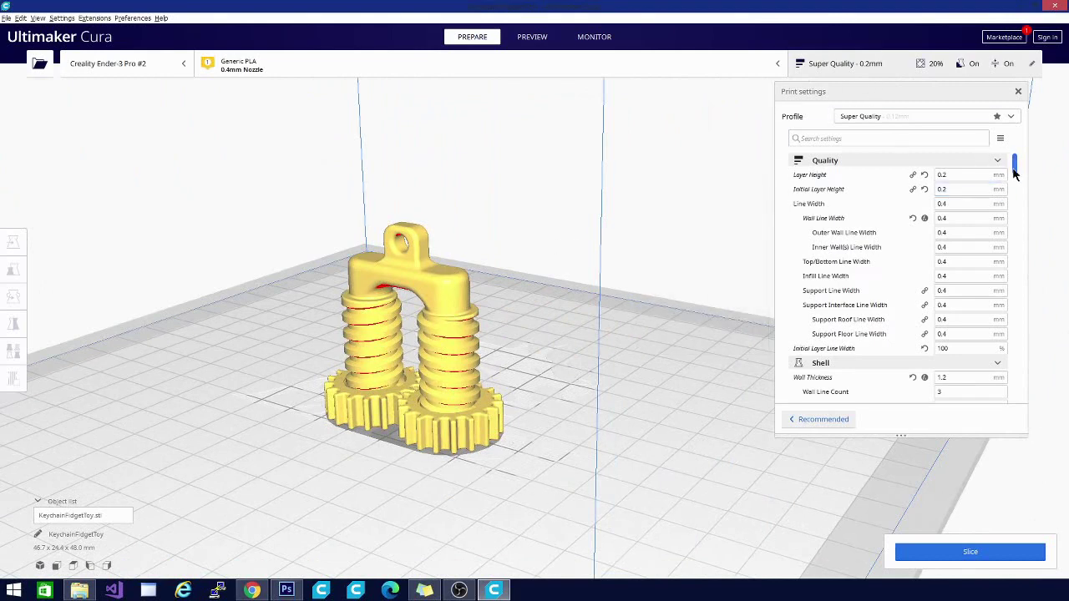
{"action": "left_click_drag", "start_coordinate": [1018, 172], "coordinate": [1042, 170]}
Check the Shell settings and start slicing the keychain on Super Quality 0.2mm.
{"action": "scroll", "coordinate": [860, 309], "scroll_direction": "down", "scroll_amount": 3}
{"action": "scroll", "coordinate": [862, 307], "scroll_direction": "down", "scroll_amount": 1}
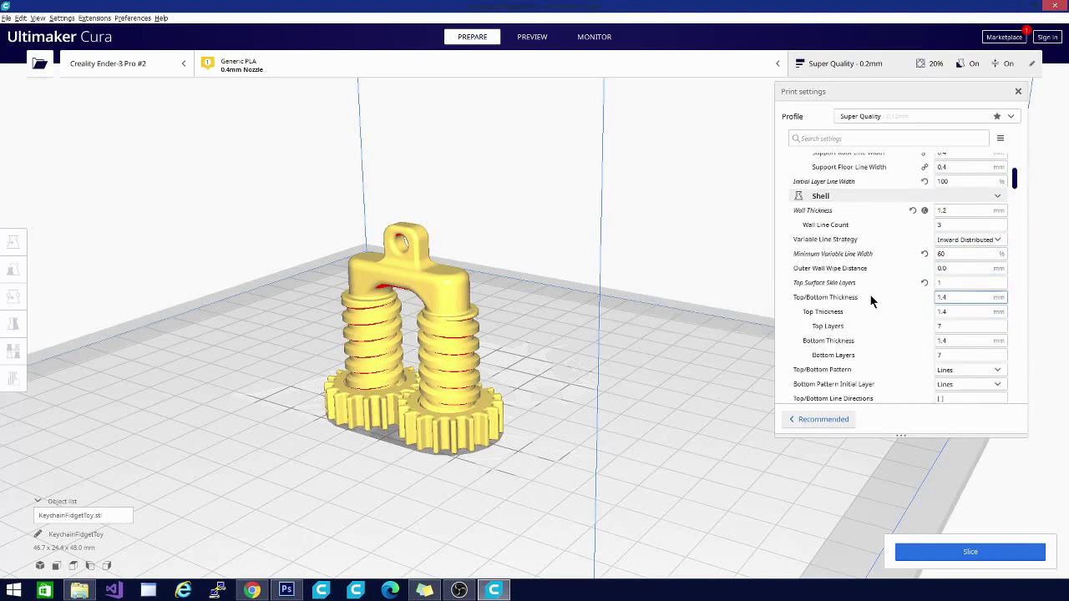
{"action": "left_click", "coordinate": [947, 552]}
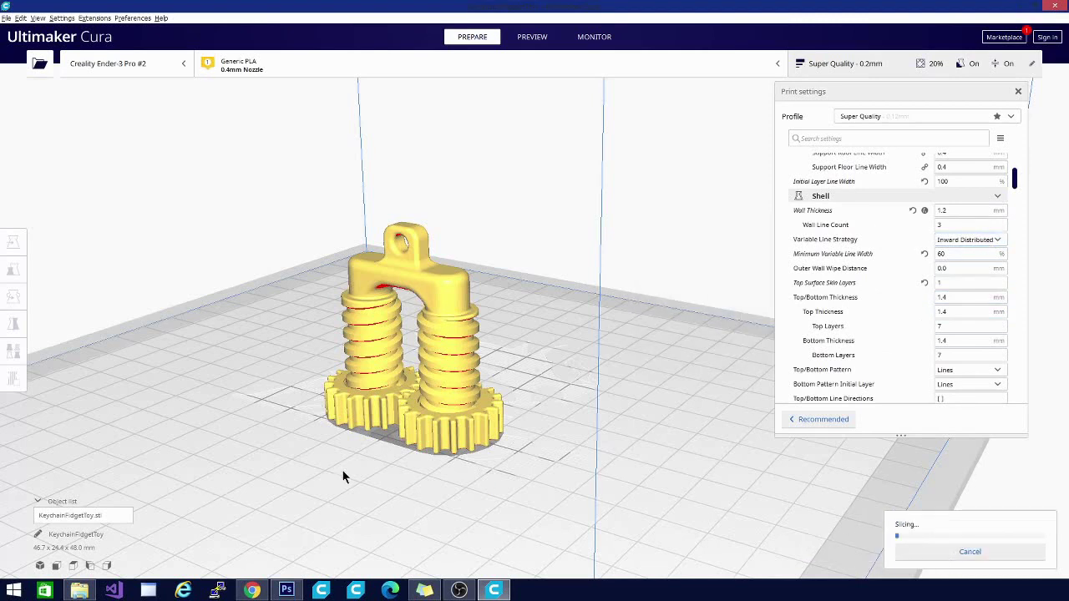
{"action": "mouse_move", "coordinate": [656, 399]}
{"action": "right_mouse_down"}
{"action": "mouse_move", "coordinate": [568, 409]}
{"action": "mouse_move", "coordinate": [534, 396]}
{"action": "mouse_move", "coordinate": [644, 409]}
{"action": "right_mouse_up"}
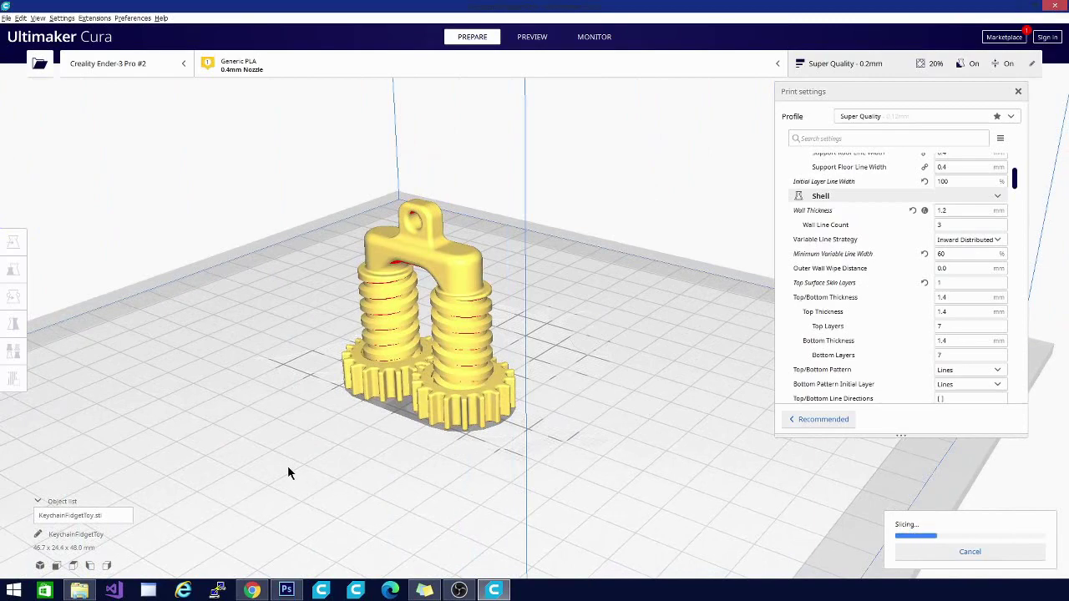
{"action": "right_click_drag", "start_coordinate": [288, 467], "coordinate": [420, 485]}
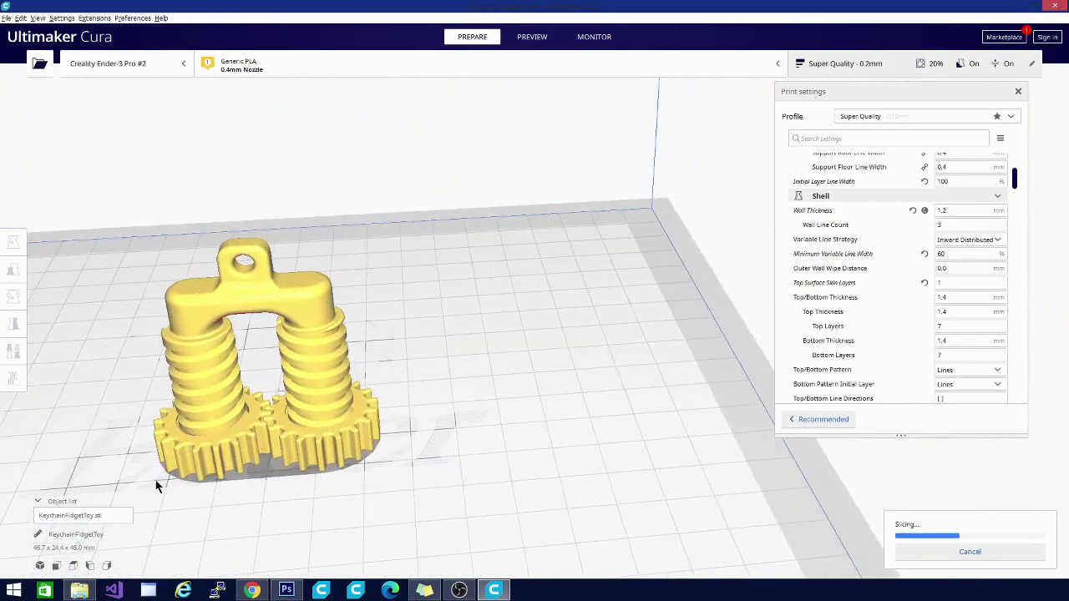
Clear the build plate, then undo to bring the keychain model back.
{"action": "right_click_drag", "start_coordinate": [159, 487], "coordinate": [350, 435]}
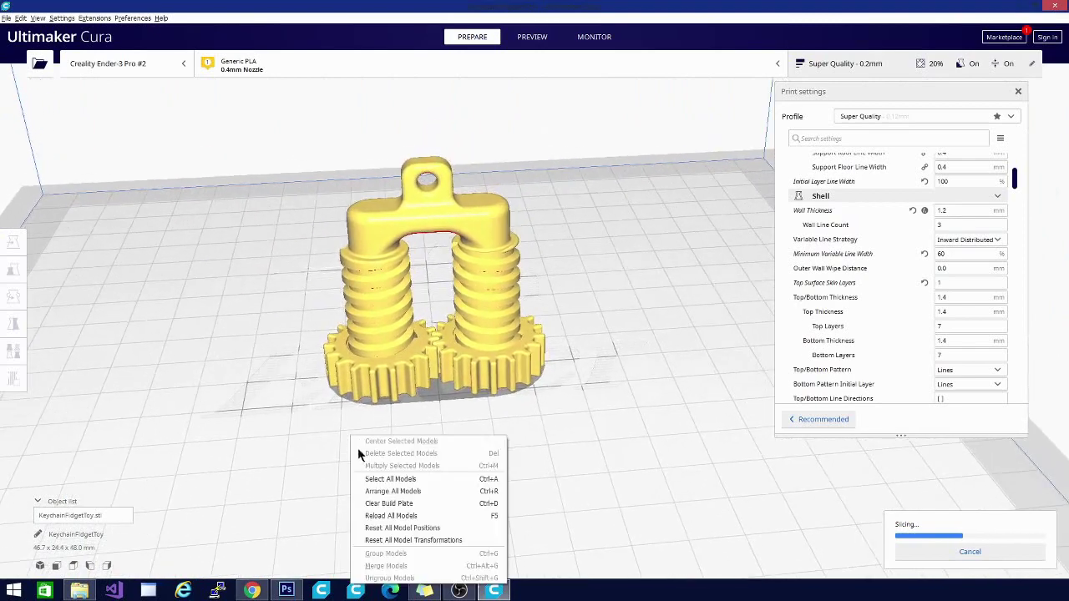
{"action": "left_click", "coordinate": [443, 506]}
{"action": "key", "text": "ctrl+z"}
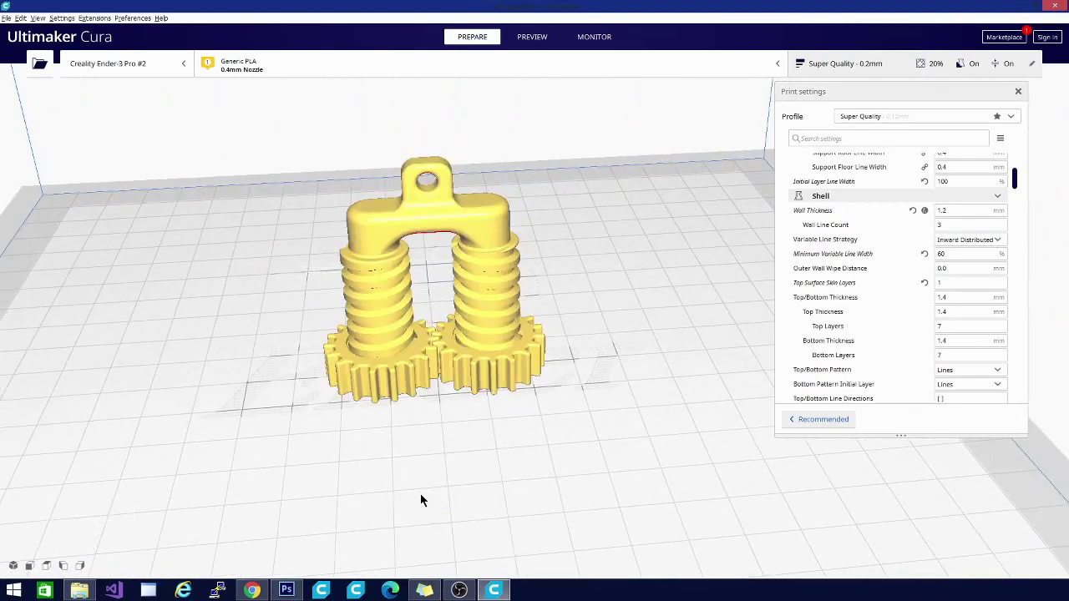
Re-slice the keychain on Super Quality, getting a 2 hours 3 minutes, 14 g estimate.
{"action": "right_click_drag", "start_coordinate": [275, 403], "coordinate": [399, 411]}
{"action": "left_click", "coordinate": [957, 564]}
{"action": "right_click_drag", "start_coordinate": [442, 482], "coordinate": [688, 408]}
{"action": "right_click_drag", "start_coordinate": [223, 417], "coordinate": [316, 538]}
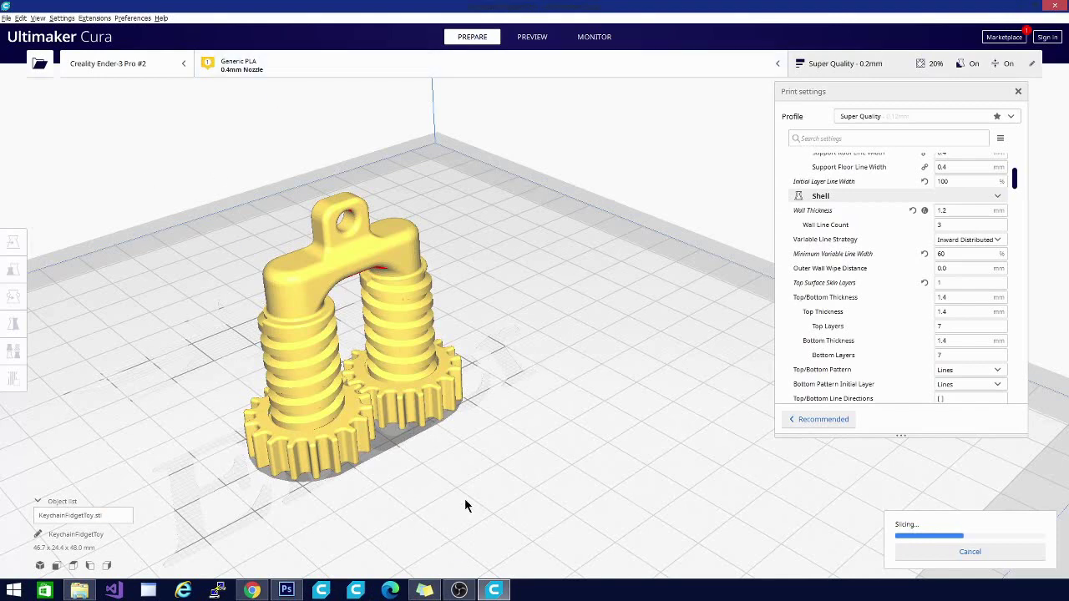
{"action": "right_click_drag", "start_coordinate": [640, 370], "coordinate": [525, 370]}
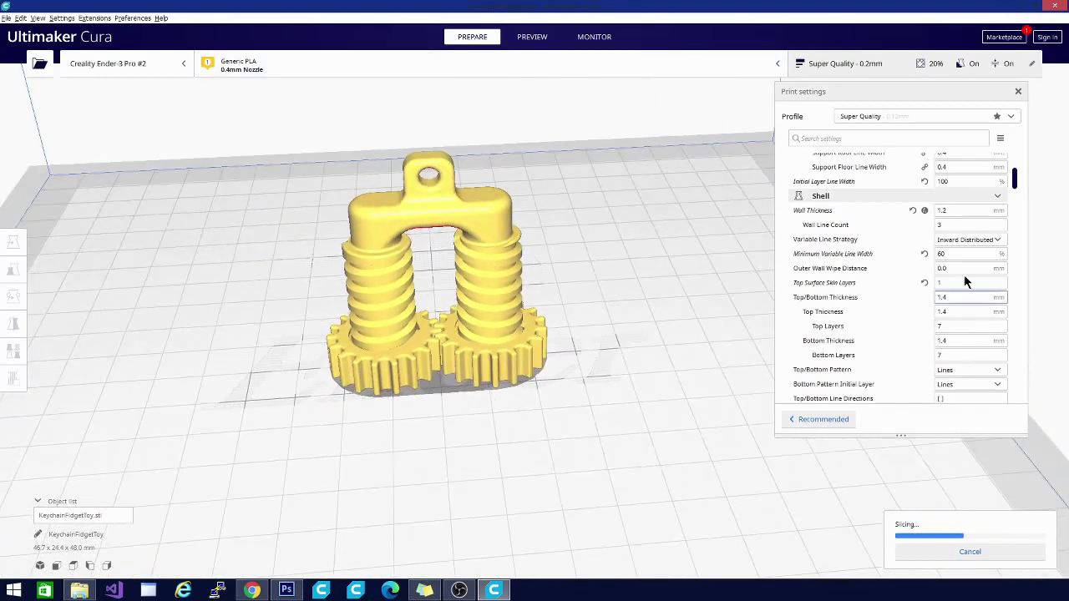
{"action": "left_click", "coordinate": [907, 114]}
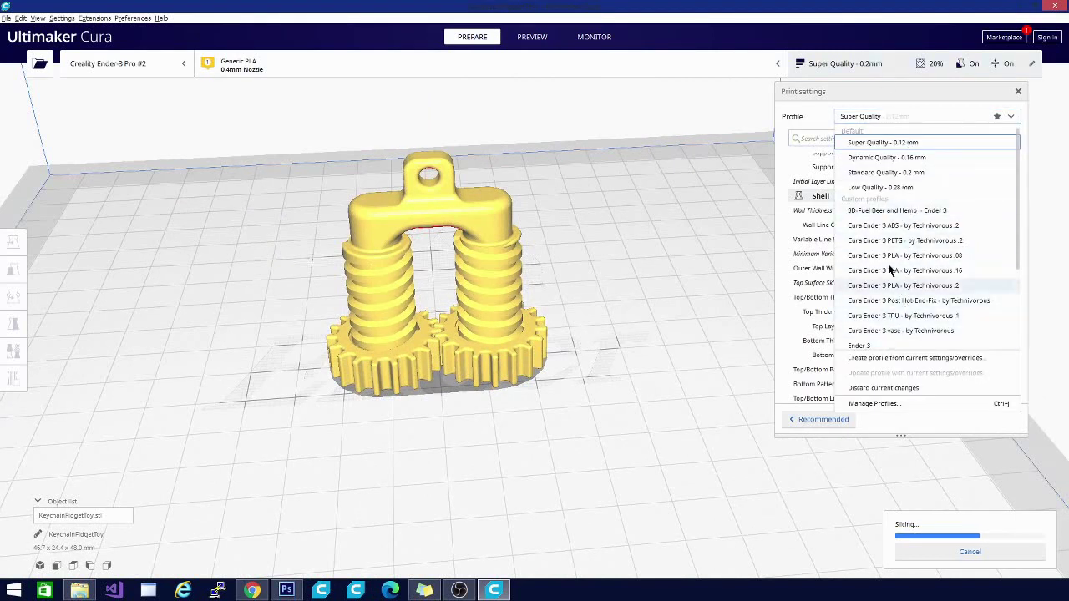
{"action": "left_click", "coordinate": [700, 451]}
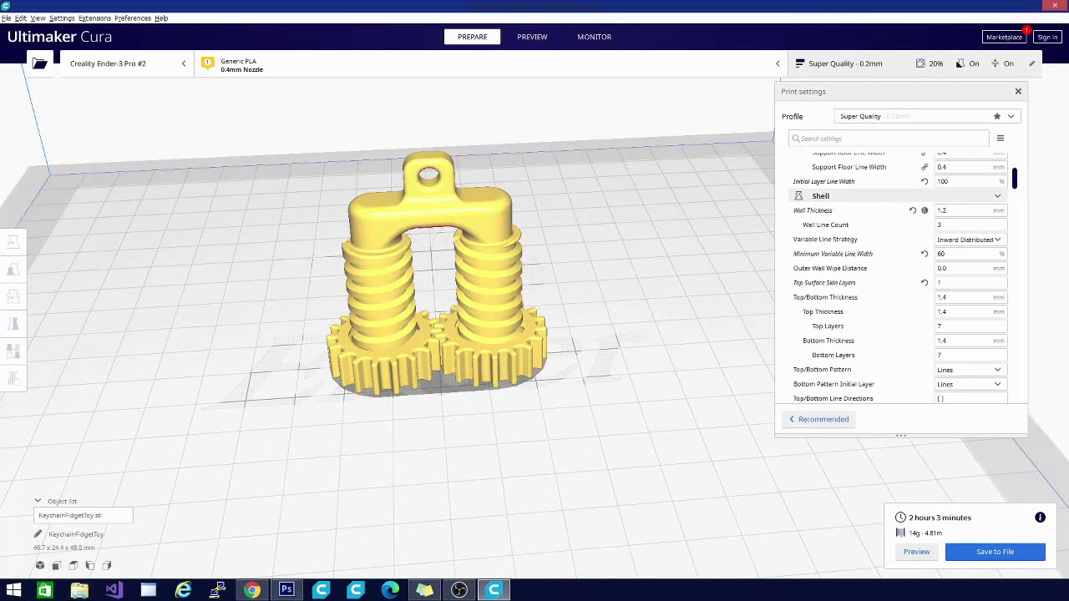
{"action": "left_click", "coordinate": [532, 37]}
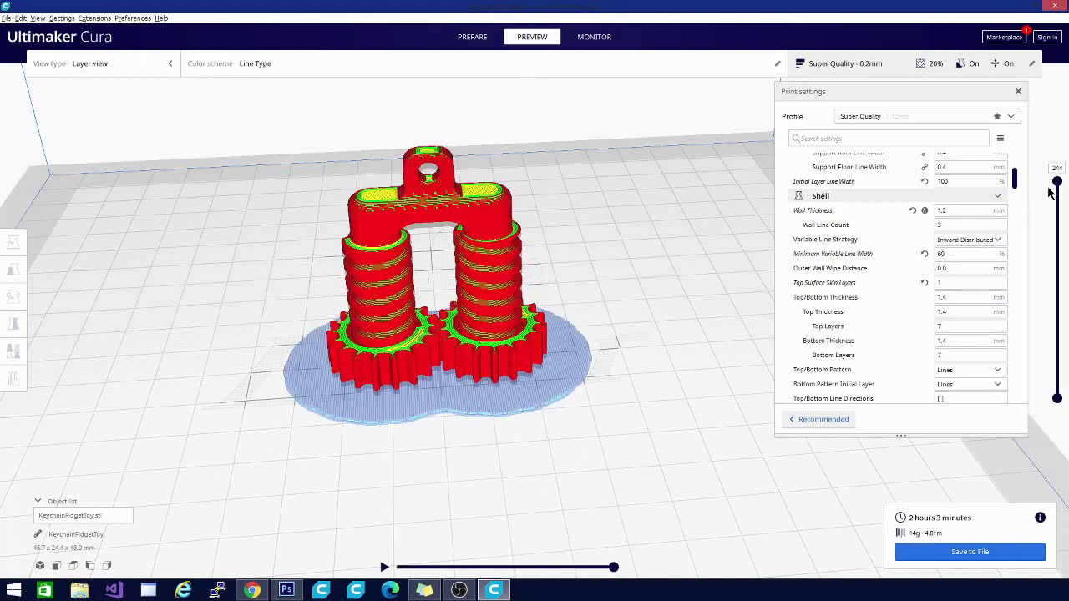
{"action": "left_click_drag", "start_coordinate": [1058, 189], "coordinate": [1066, 374]}
{"action": "scroll", "coordinate": [536, 234], "scroll_direction": "up", "scroll_amount": 10}
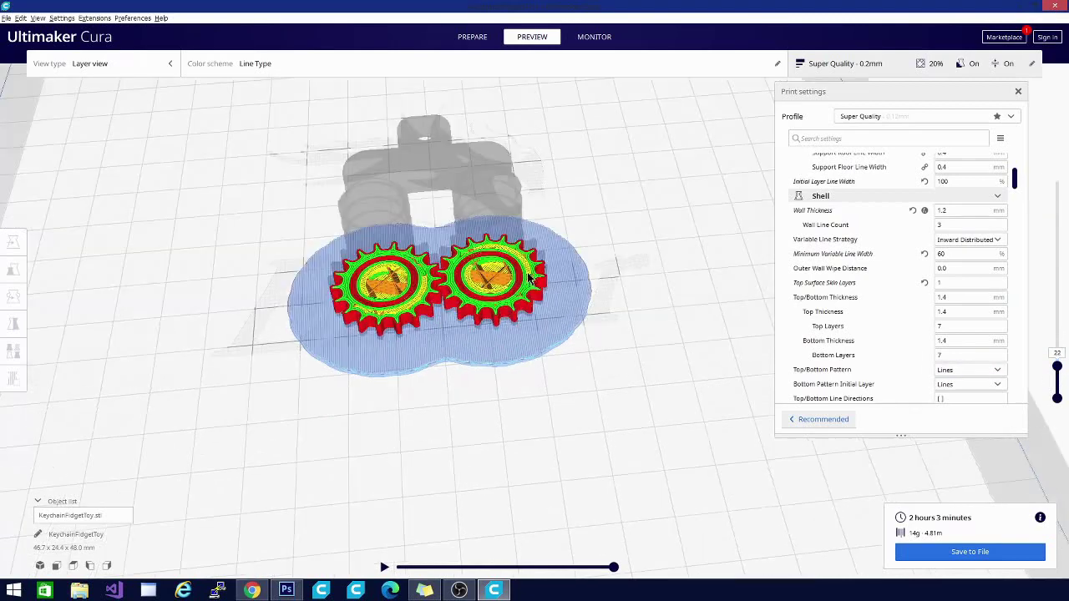
{"action": "scroll", "coordinate": [455, 248], "scroll_direction": "up", "scroll_amount": 2}
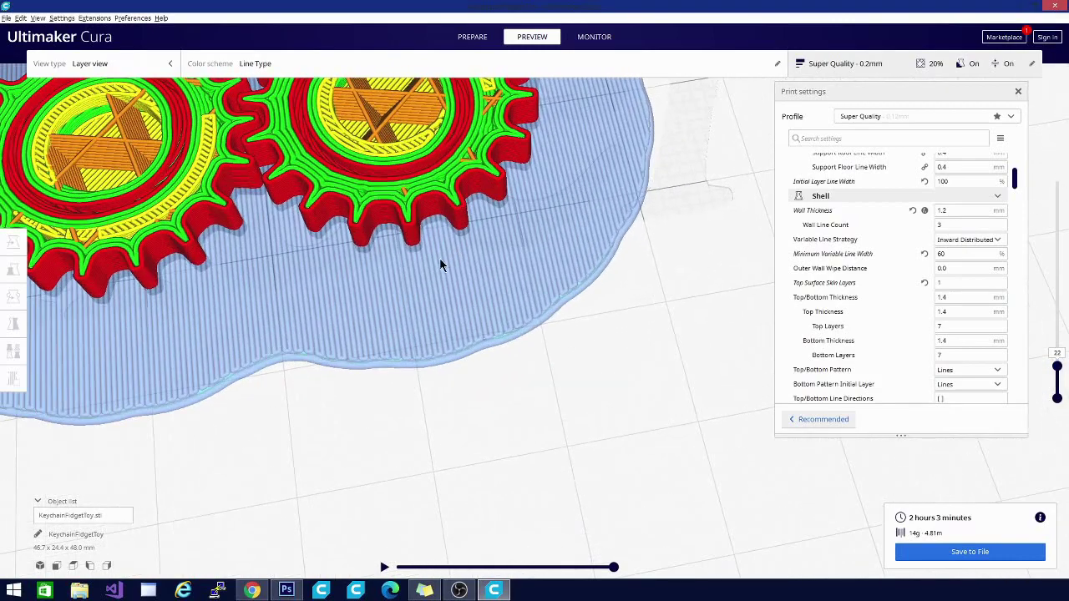
{"action": "scroll", "coordinate": [360, 468], "scroll_direction": "down", "scroll_amount": 4}
{"action": "scroll", "coordinate": [372, 485], "scroll_direction": "up", "scroll_amount": 4}
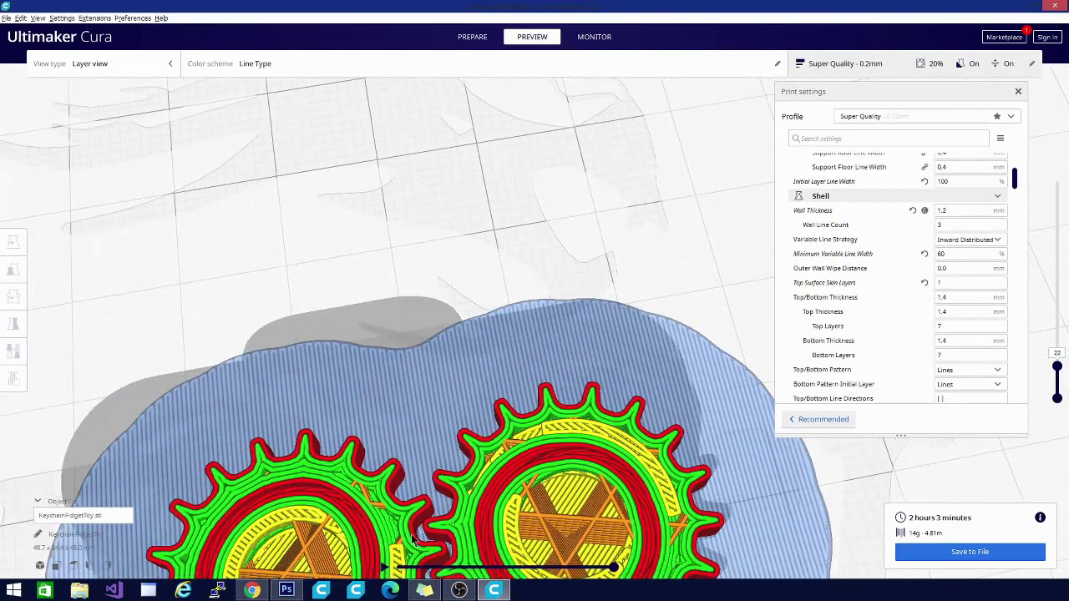
{"action": "scroll", "coordinate": [379, 500], "scroll_direction": "down", "scroll_amount": 3}
{"action": "scroll", "coordinate": [380, 506], "scroll_direction": "up", "scroll_amount": 3}
{"action": "right_click_drag", "start_coordinate": [631, 386], "coordinate": [493, 447]}
{"action": "right_click", "coordinate": [493, 449]}
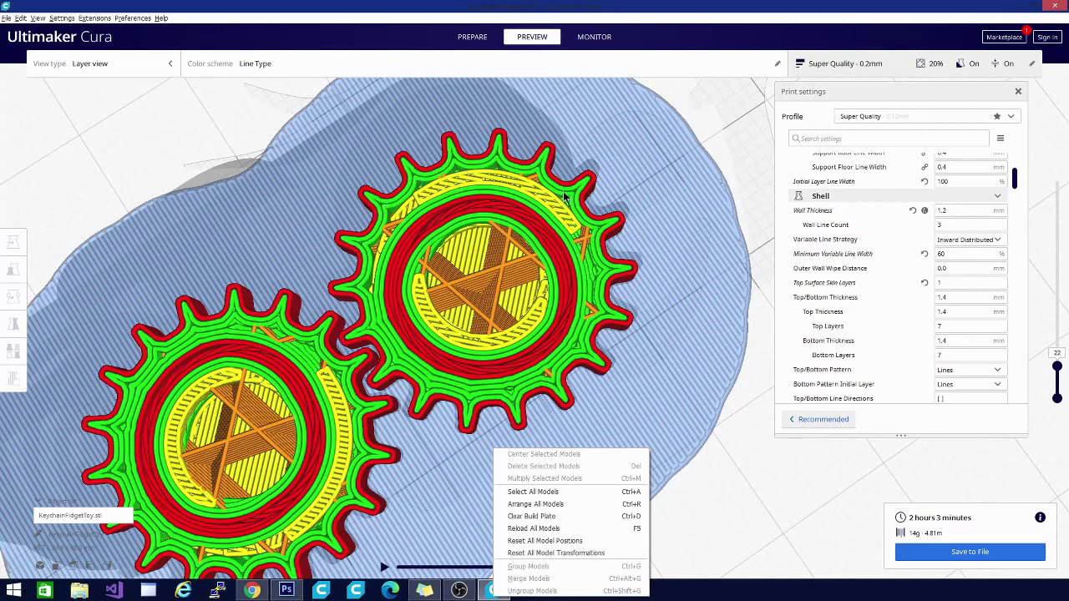
Set Variable Line Strategy to Center Deviation and re-slice, now 2 hours 4 minutes, 14 g.
{"action": "left_click", "coordinate": [997, 240]}
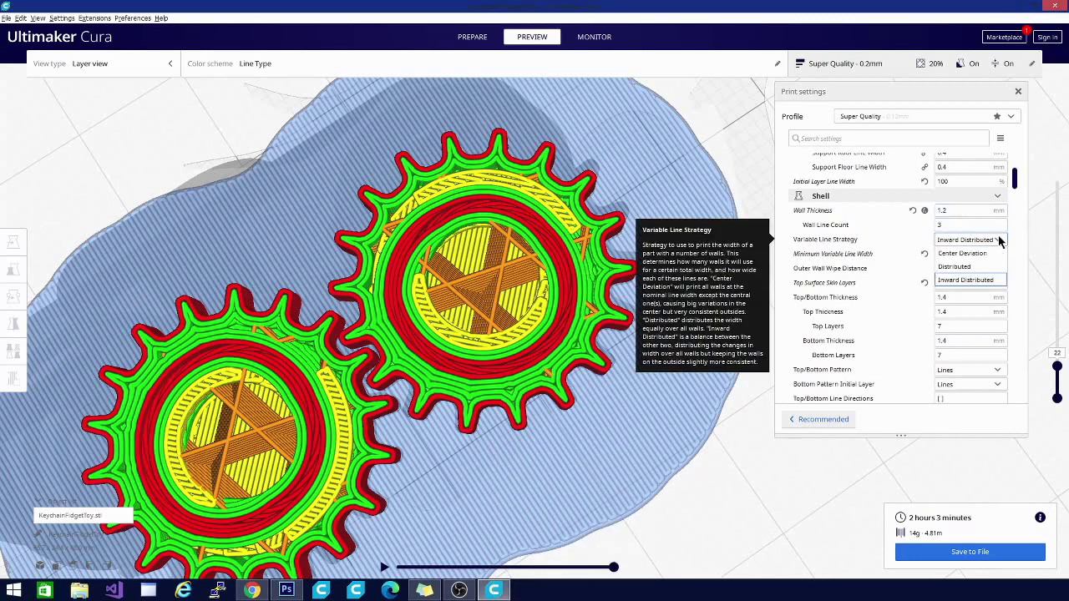
{"action": "left_click", "coordinate": [957, 254]}
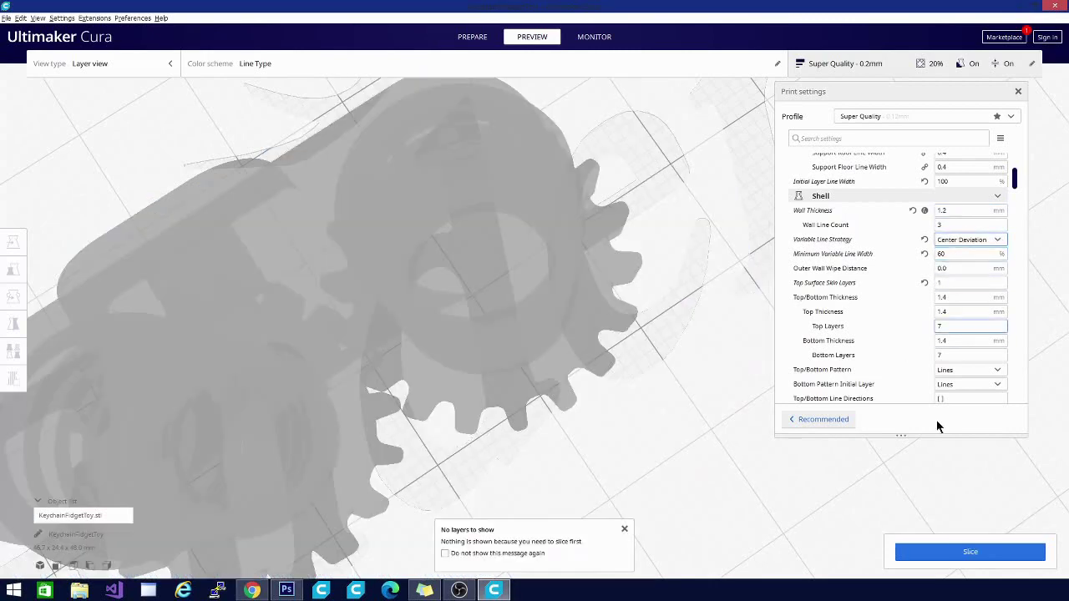
{"action": "left_click", "coordinate": [947, 553]}
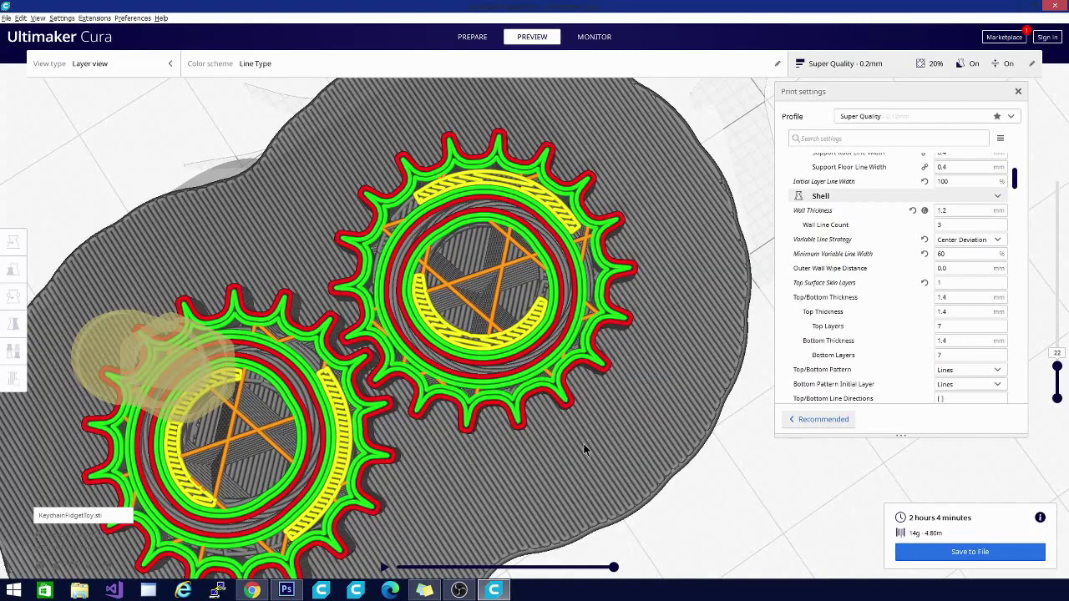
Orbit the preview to oblique views of the re-sliced gears on the raft.
{"action": "right_click_drag", "start_coordinate": [657, 454], "coordinate": [600, 483]}
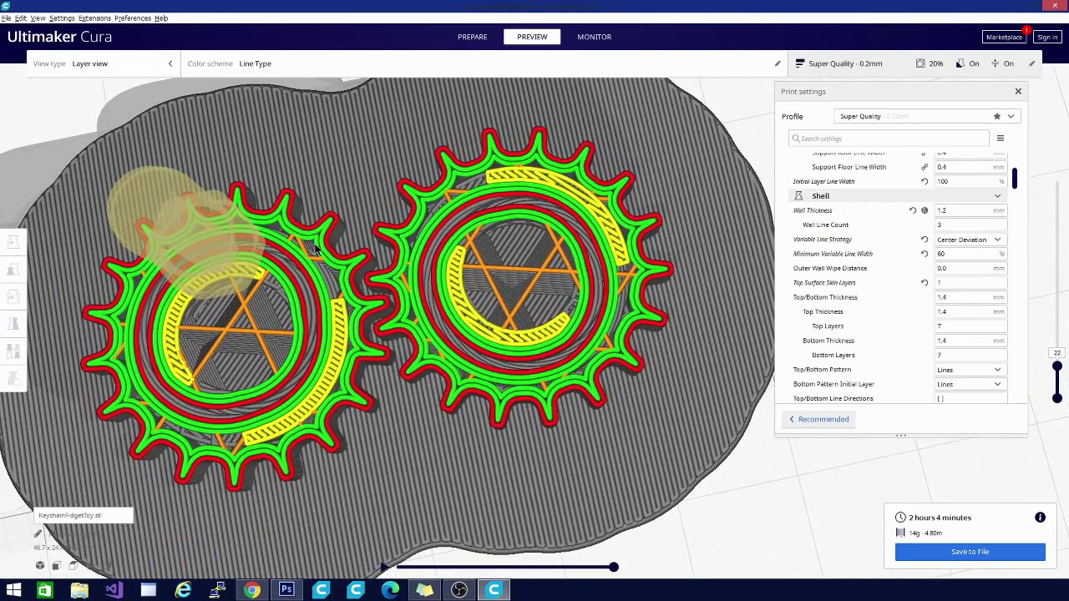
{"action": "mouse_move", "coordinate": [381, 206]}
{"action": "right_mouse_down"}
{"action": "mouse_move", "coordinate": [418, 211]}
{"action": "mouse_move", "coordinate": [382, 207]}
{"action": "right_mouse_up"}
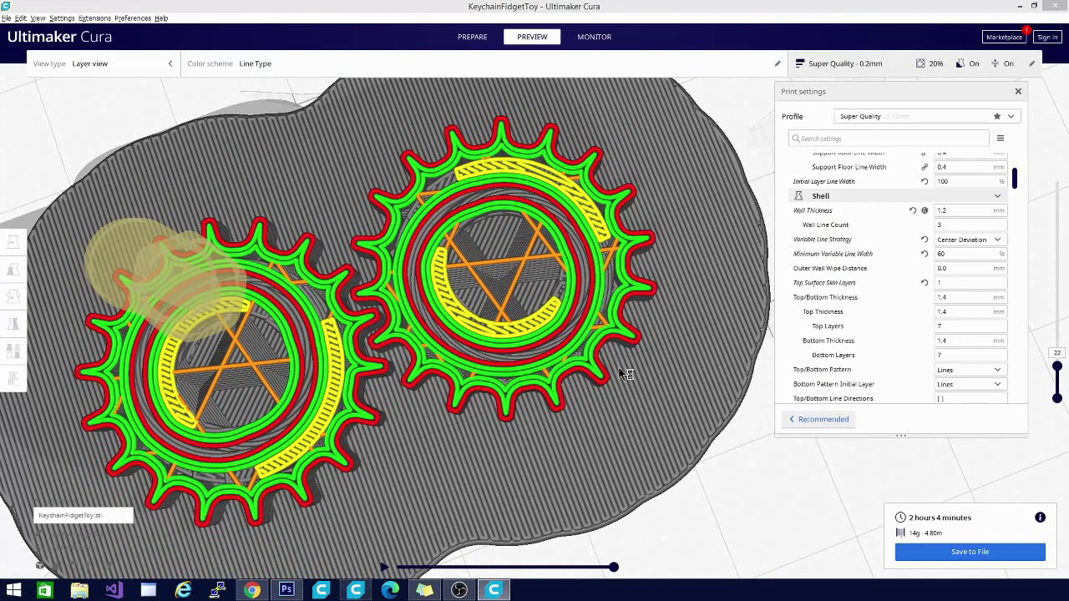
{"action": "right_click_drag", "start_coordinate": [381, 470], "coordinate": [294, 442]}
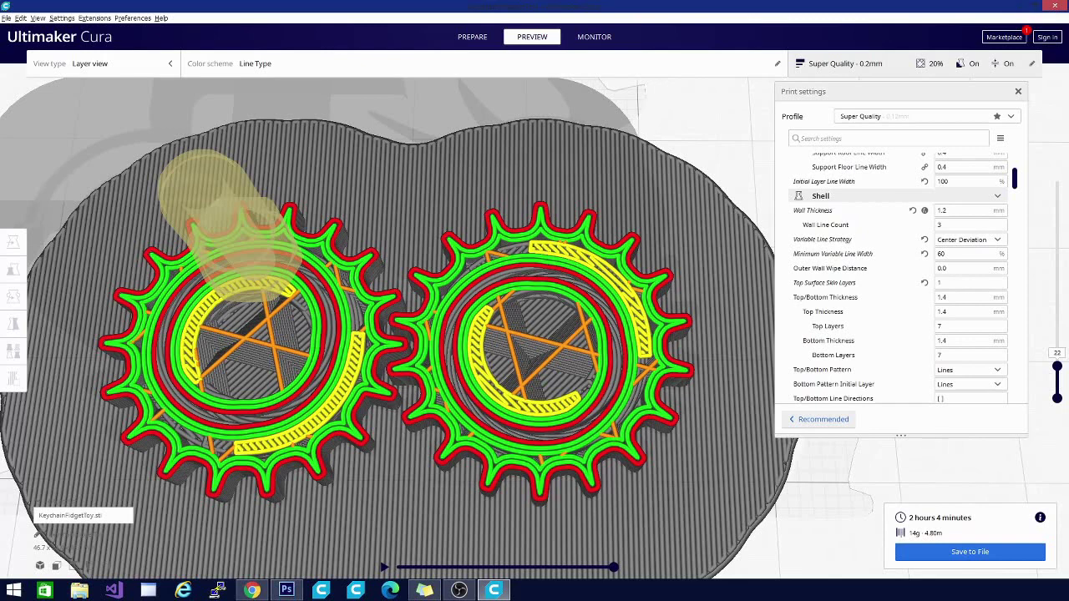
Browse the build plate context menu options, then dismiss it.
{"action": "left_click", "coordinate": [78, 590]}
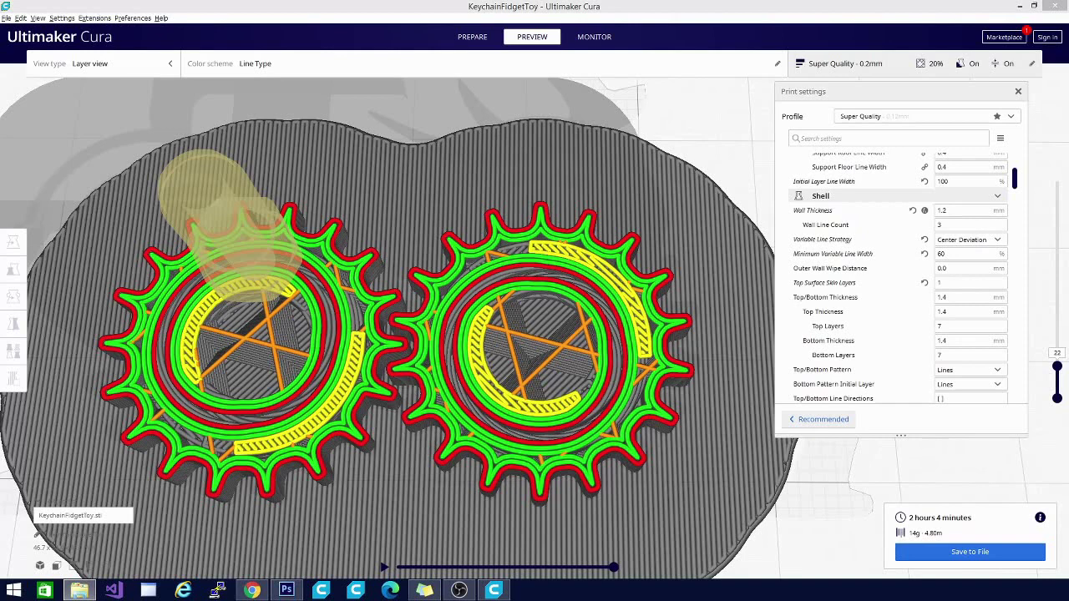
{"action": "right_click", "coordinate": [651, 175]}
{"action": "scroll", "coordinate": [375, 315], "scroll_direction": "down", "scroll_amount": 3}
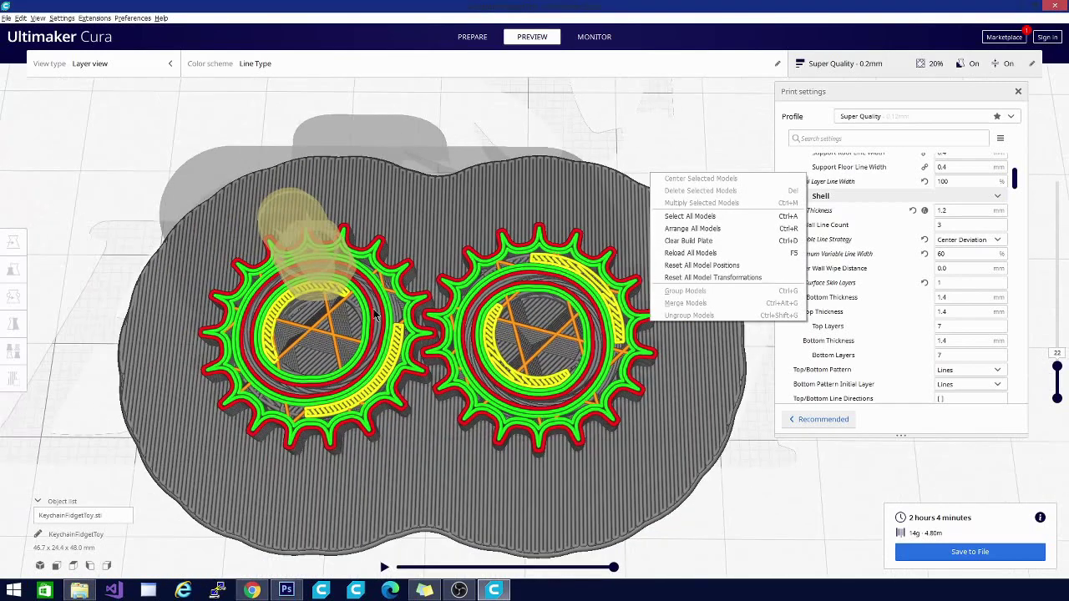
{"action": "scroll", "coordinate": [380, 347], "scroll_direction": "down", "scroll_amount": 3}
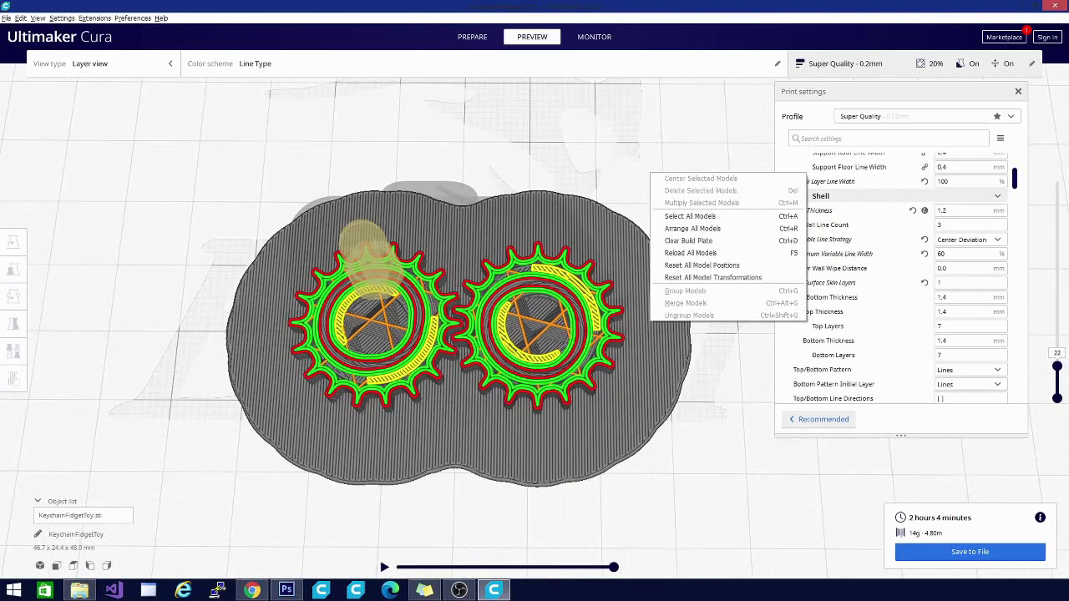
{"action": "key", "text": "Escape"}
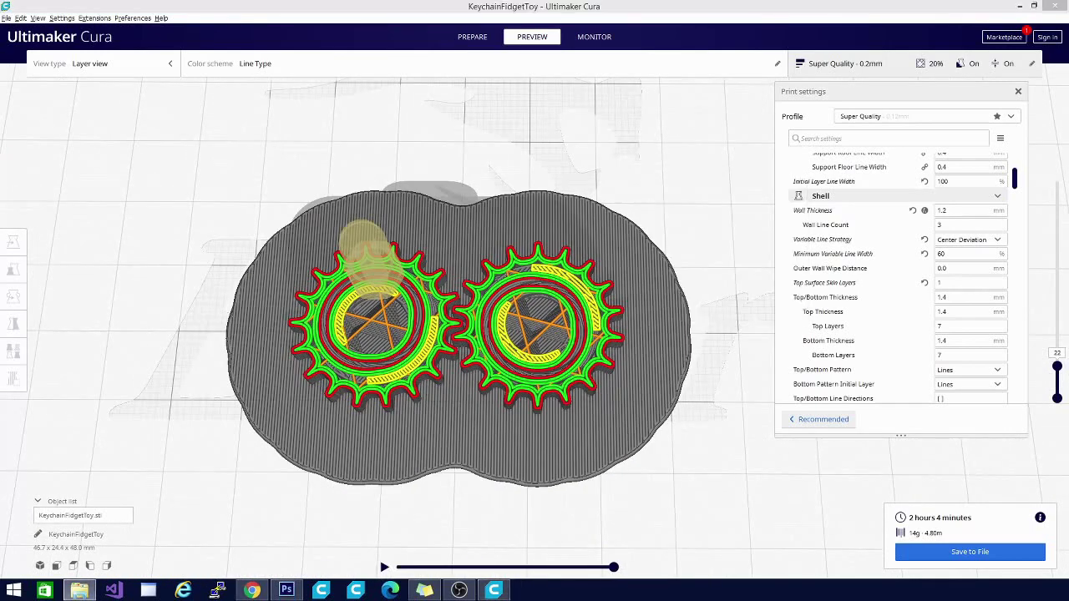
Orbit and zoom around the raft to view the gears from several angles.
{"action": "right_click_drag", "start_coordinate": [170, 233], "coordinate": [191, 210]}
{"action": "scroll", "coordinate": [539, 252], "scroll_direction": "up", "scroll_amount": 3}
{"action": "scroll", "coordinate": [541, 258], "scroll_direction": "down", "scroll_amount": 3}
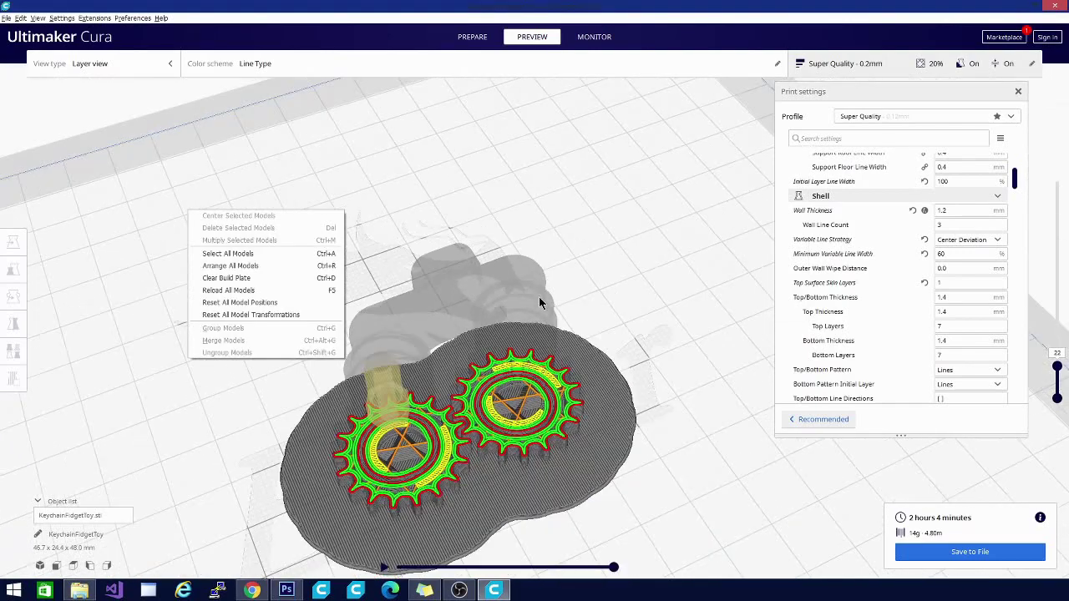
{"action": "right_click_drag", "start_coordinate": [614, 329], "coordinate": [615, 256]}
{"action": "scroll", "coordinate": [571, 281], "scroll_direction": "up", "scroll_amount": 5}
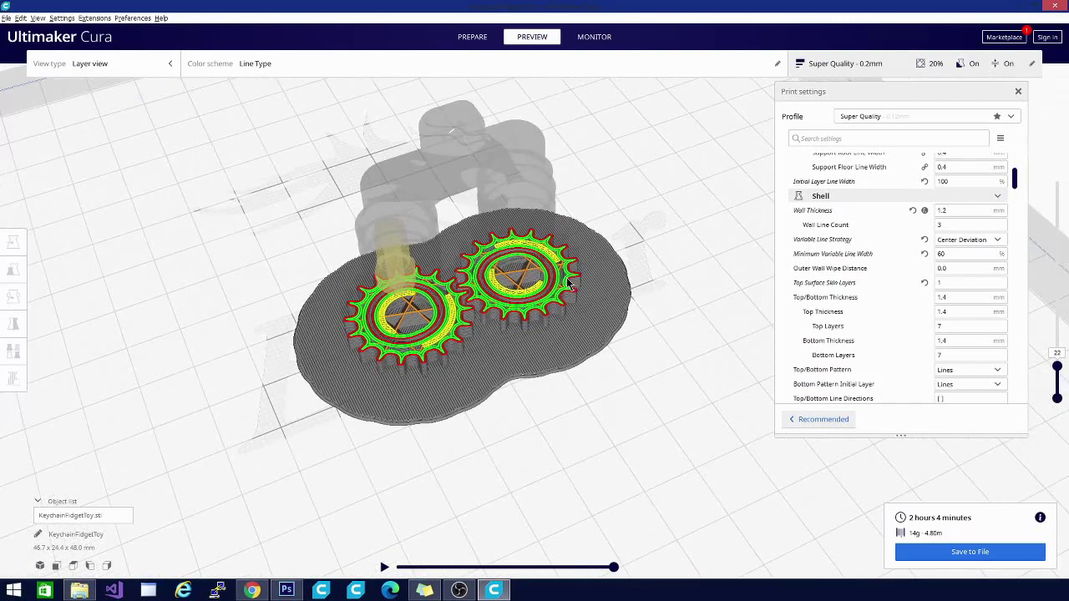
{"action": "right_click_drag", "start_coordinate": [690, 220], "coordinate": [640, 304]}
{"action": "right_click_drag", "start_coordinate": [655, 447], "coordinate": [587, 452]}
Select all models on the plate, then clear the selection.
{"action": "left_click", "coordinate": [610, 178]}
{"action": "right_click_drag", "start_coordinate": [610, 178], "coordinate": [567, 165]}
{"action": "left_click", "coordinate": [603, 207]}
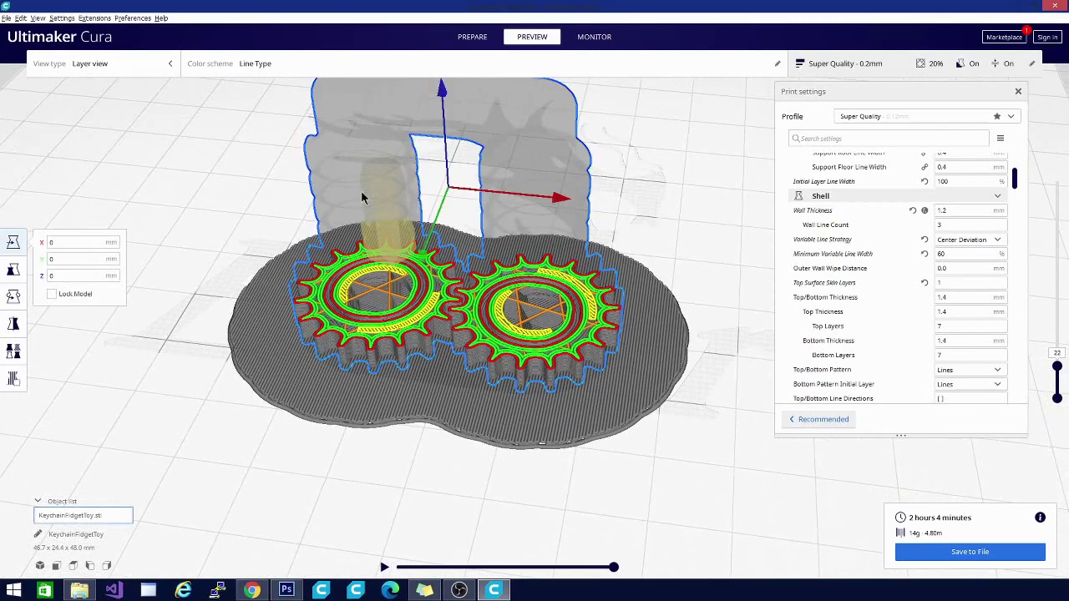
{"action": "left_click", "coordinate": [256, 191]}
{"action": "right_click_drag", "start_coordinate": [616, 216], "coordinate": [666, 210]}
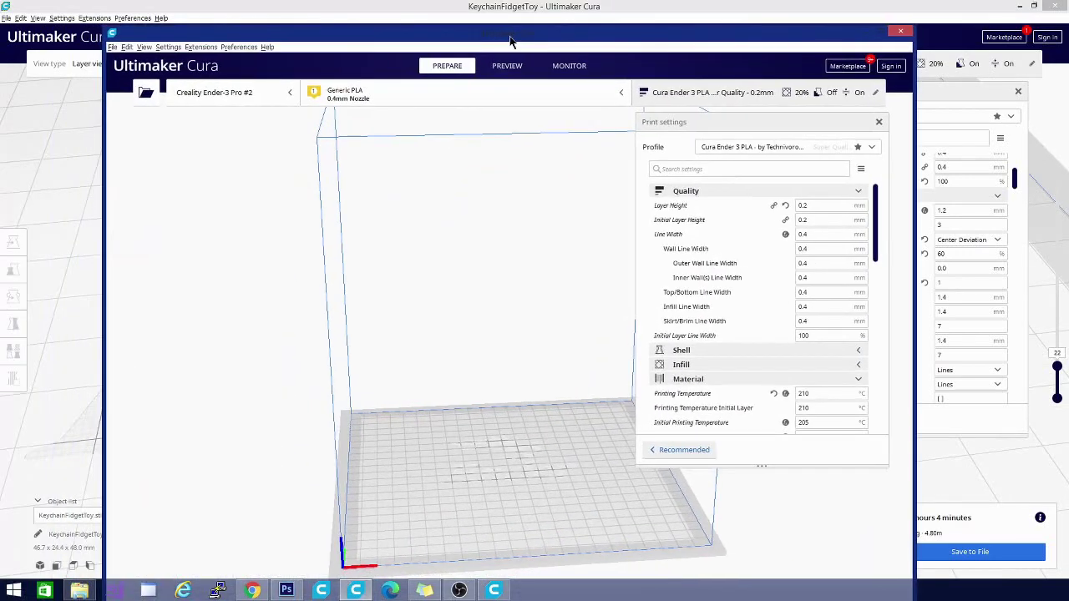
Snap the second Cura window to the right half and re-maximise the Arachne window.
{"action": "left_click_drag", "start_coordinate": [511, 39], "coordinate": [1068, 267]}
{"action": "left_click_drag", "start_coordinate": [409, 14], "coordinate": [17, 257]}
{"action": "key", "text": "super+Up"}
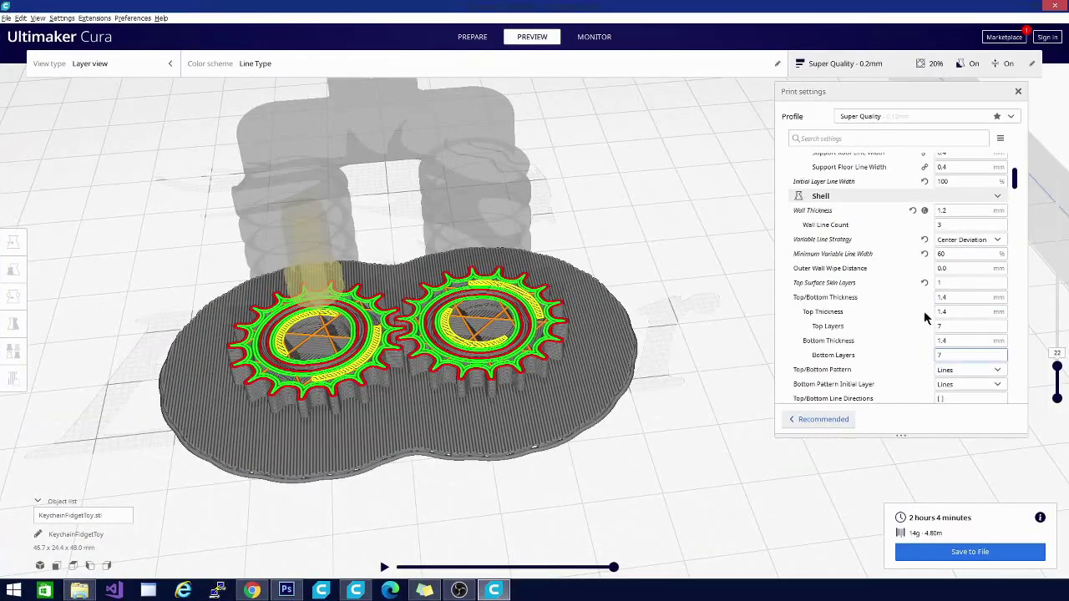
Shrink the Arachne window and move it to the left half of the screen.
{"action": "left_click_drag", "start_coordinate": [853, 9], "coordinate": [822, 70]}
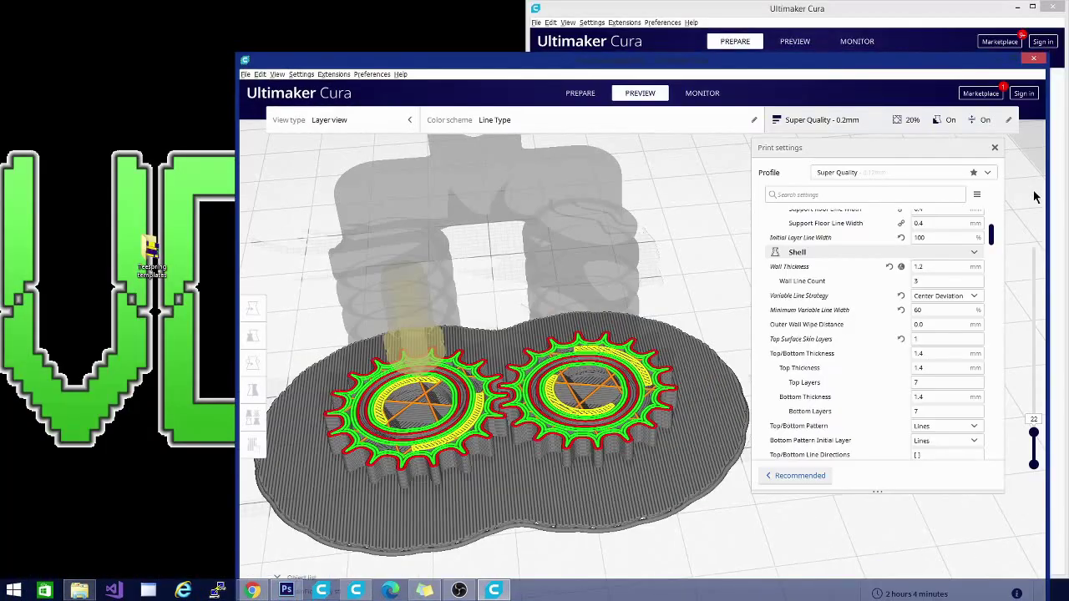
{"action": "left_click_drag", "start_coordinate": [1046, 200], "coordinate": [519, 186]}
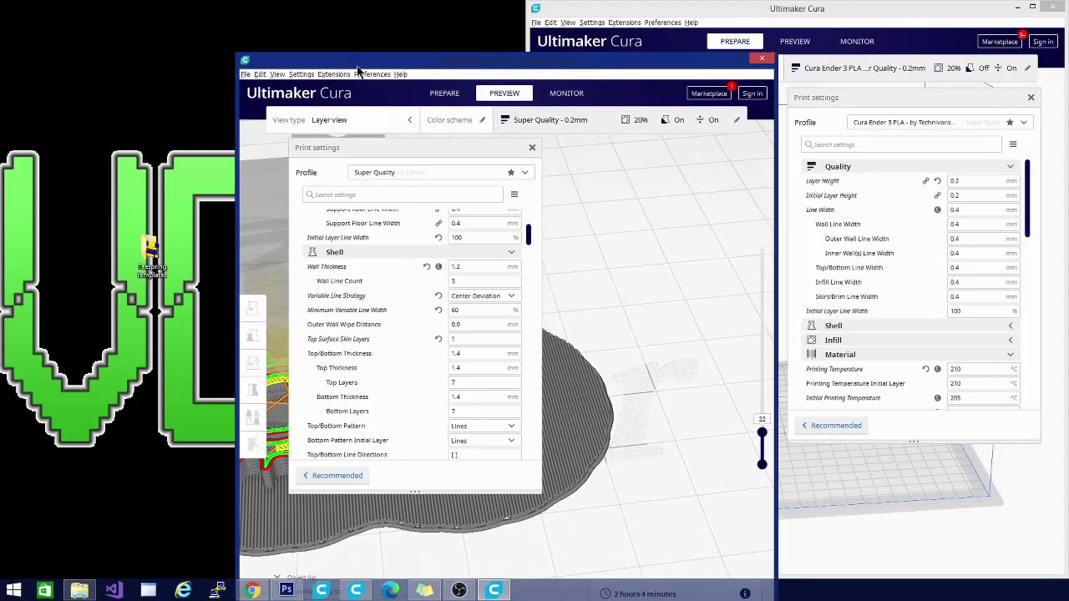
{"action": "left_click_drag", "start_coordinate": [357, 63], "coordinate": [121, 26]}
Load KeychainFidgetToy.stl onto the Cura 4.8 Ender-3 Pro build plate, moving print settings aside.
{"action": "left_click_drag", "start_coordinate": [222, 102], "coordinate": [451, 101]}
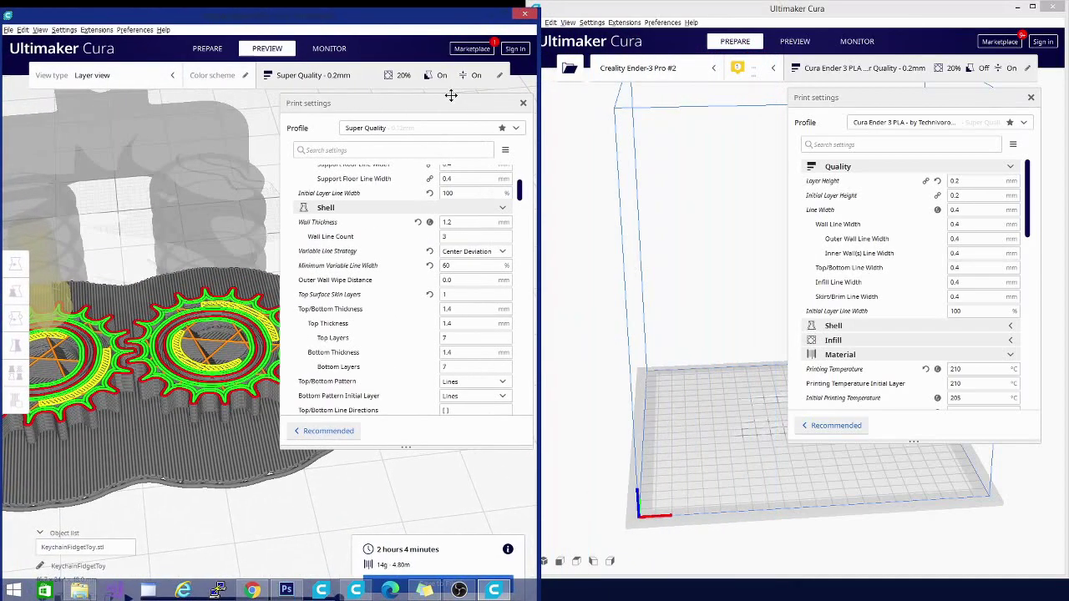
{"action": "left_click_drag", "start_coordinate": [71, 547], "coordinate": [740, 418]}
{"action": "left_click_drag", "start_coordinate": [440, 105], "coordinate": [406, 110]}
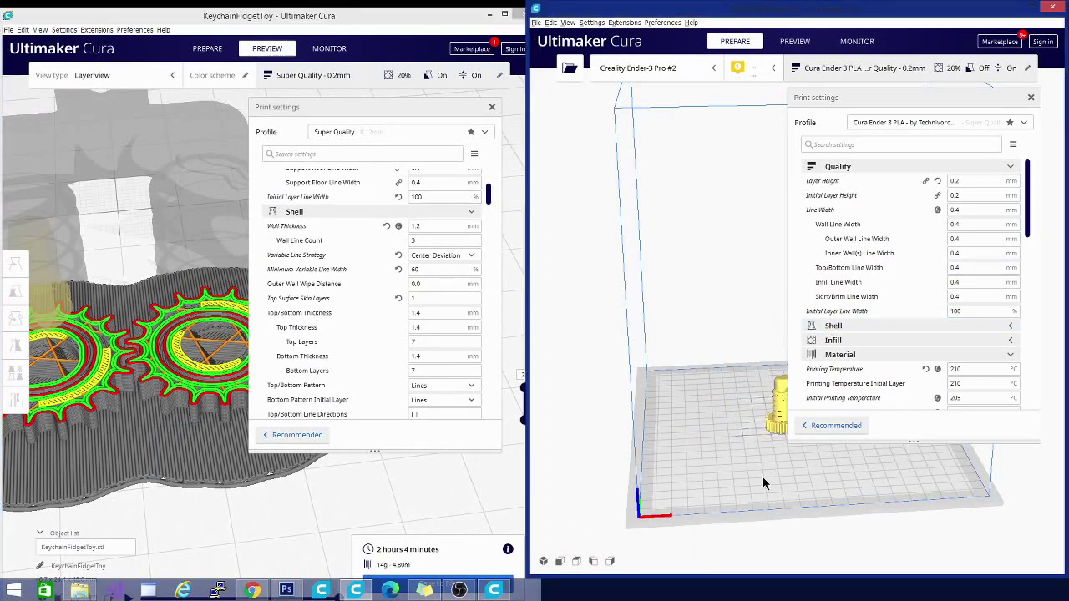
Slice the keychain in Cura 4.8 (2 hours 13 minutes, 11 g) and close both print settings panels.
{"action": "left_click", "coordinate": [999, 547]}
{"action": "left_click", "coordinate": [1030, 97]}
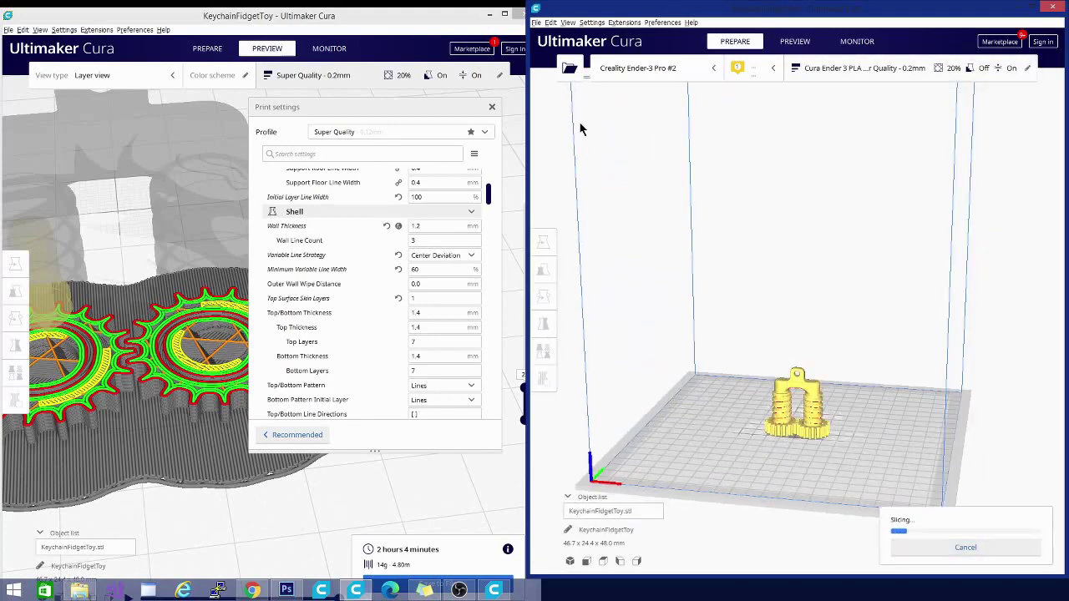
{"action": "left_click", "coordinate": [492, 109]}
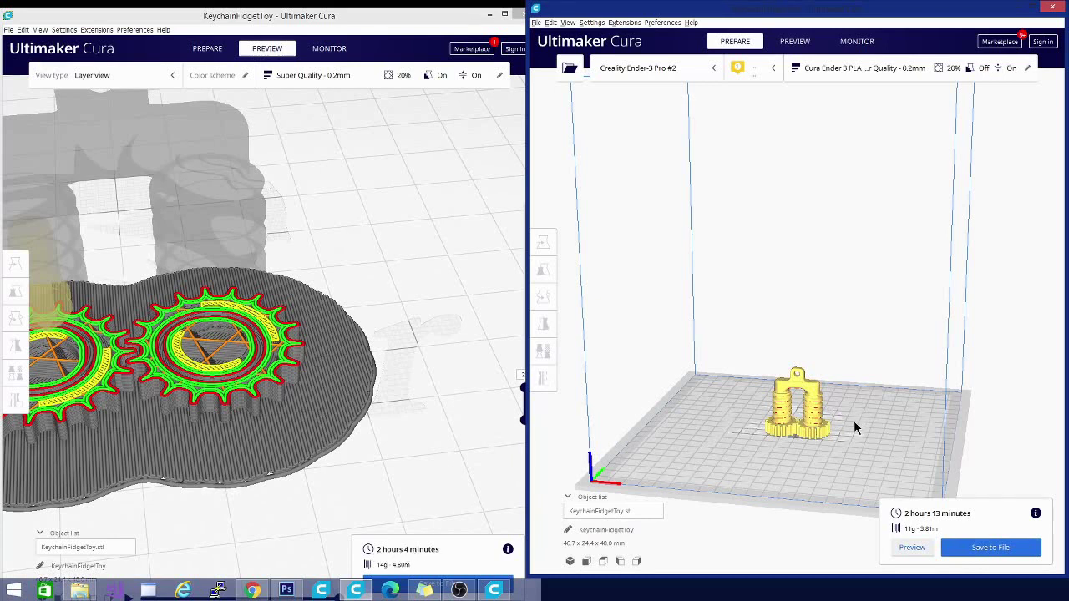
{"action": "left_click", "coordinate": [791, 46]}
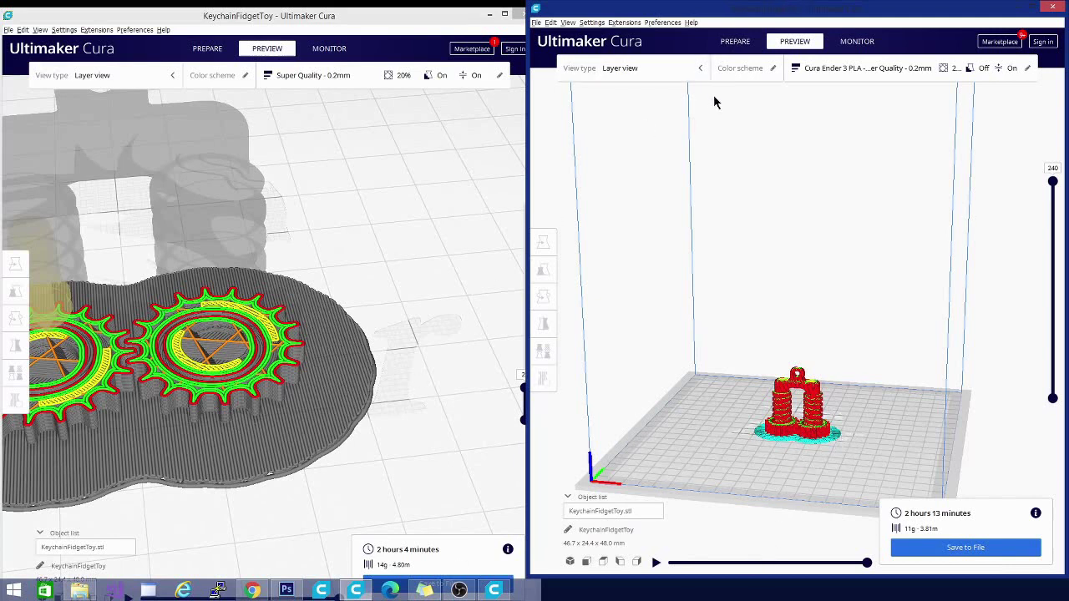
Change Cura 4.8's build plate adhesion type from Brim to Raft, raising the estimate to 2 hours 26 minutes.
{"action": "left_click", "coordinate": [736, 44]}
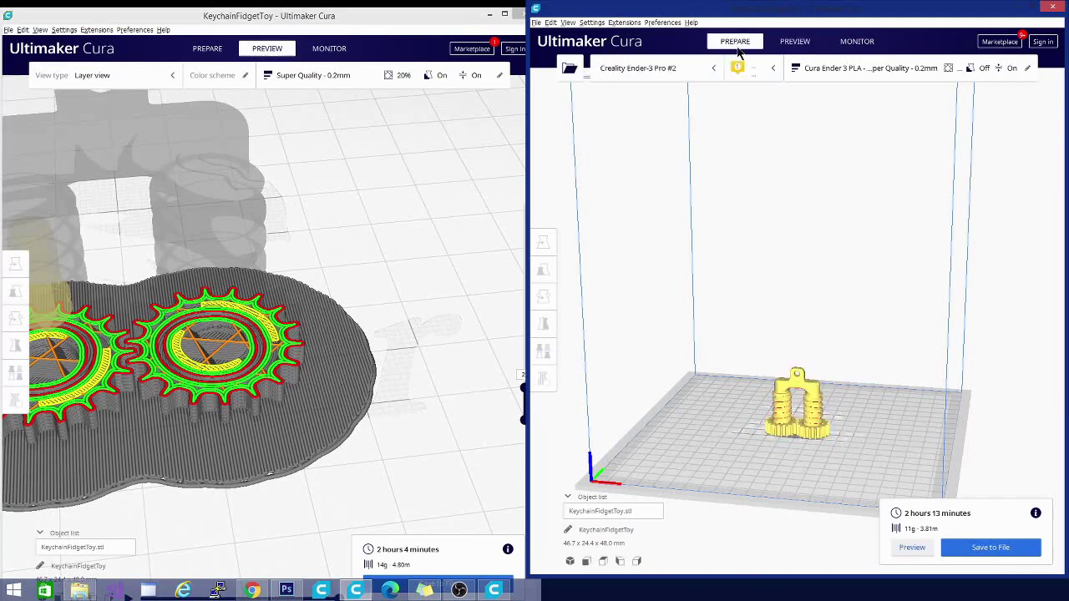
{"action": "left_click", "coordinate": [784, 406]}
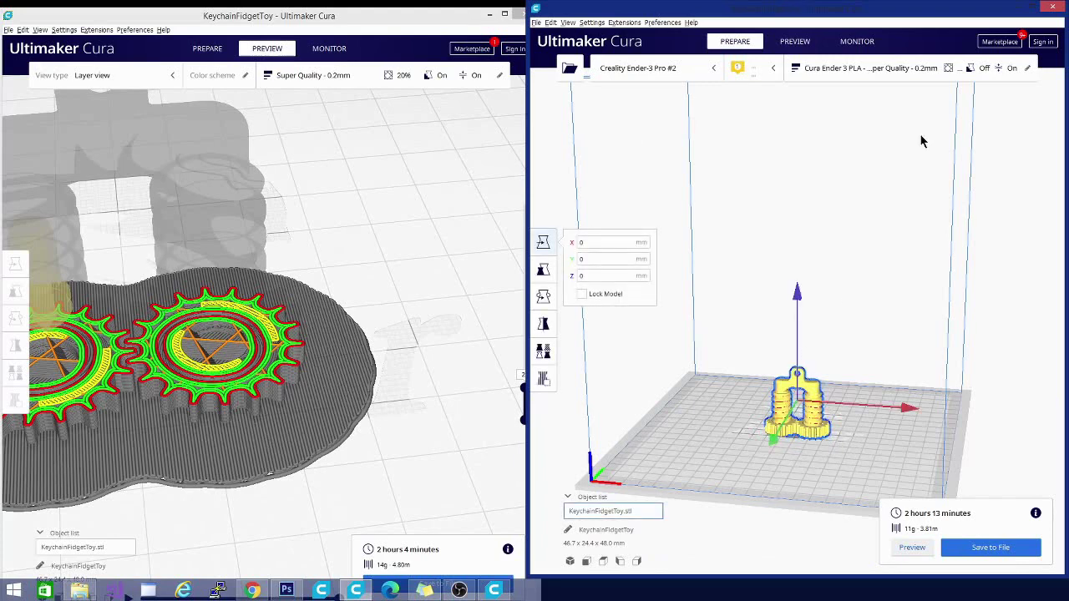
{"action": "left_click", "coordinate": [1028, 69]}
{"action": "scroll", "coordinate": [1008, 292], "scroll_direction": "down", "scroll_amount": 10}
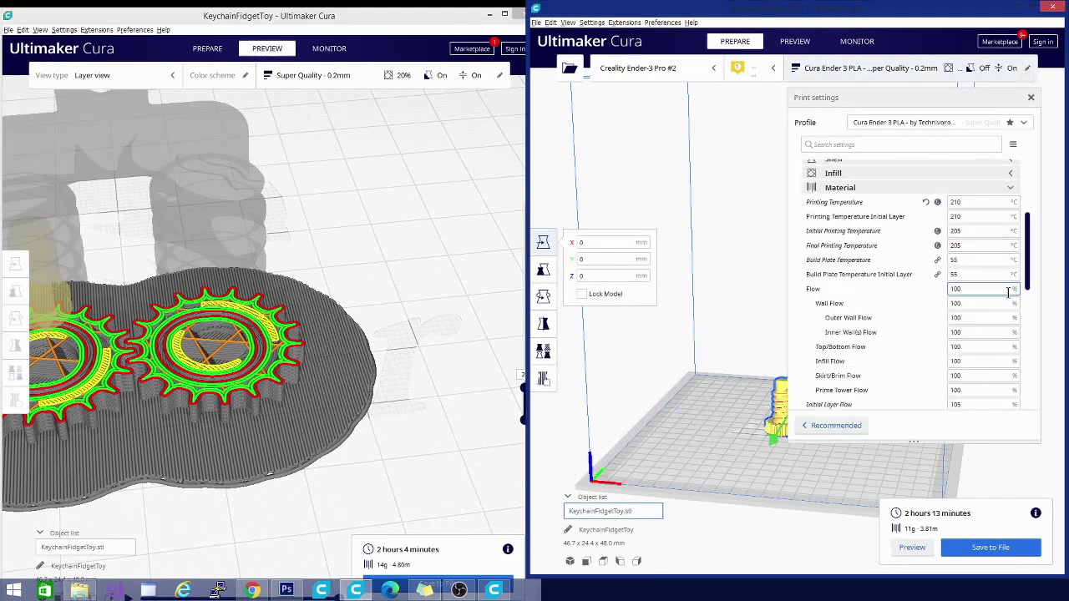
{"action": "scroll", "coordinate": [1008, 292], "scroll_direction": "down", "scroll_amount": 3}
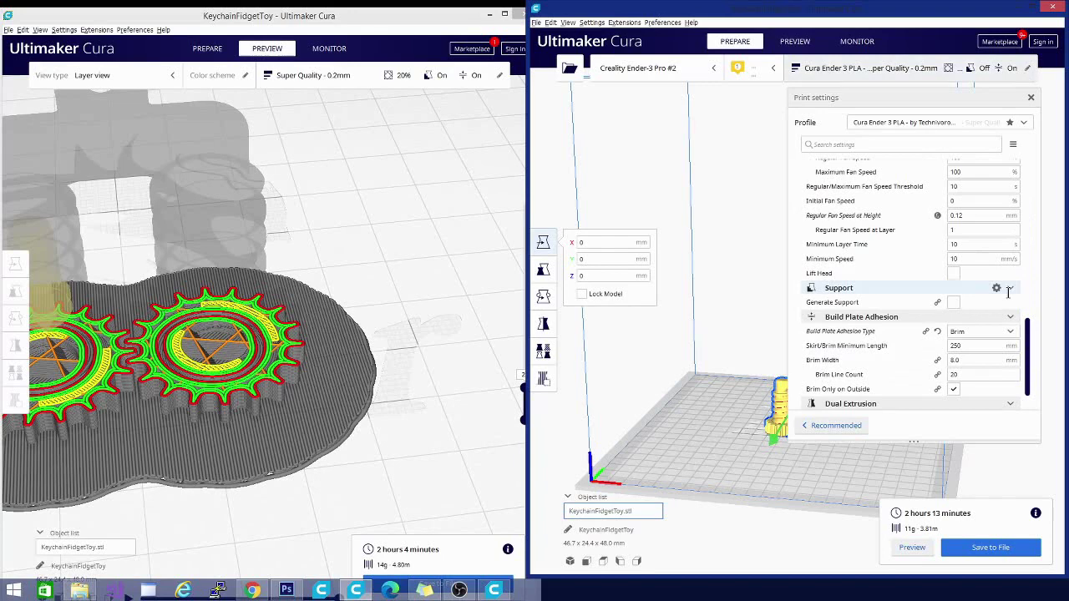
{"action": "left_click", "coordinate": [969, 331]}
{"action": "left_click", "coordinate": [957, 371]}
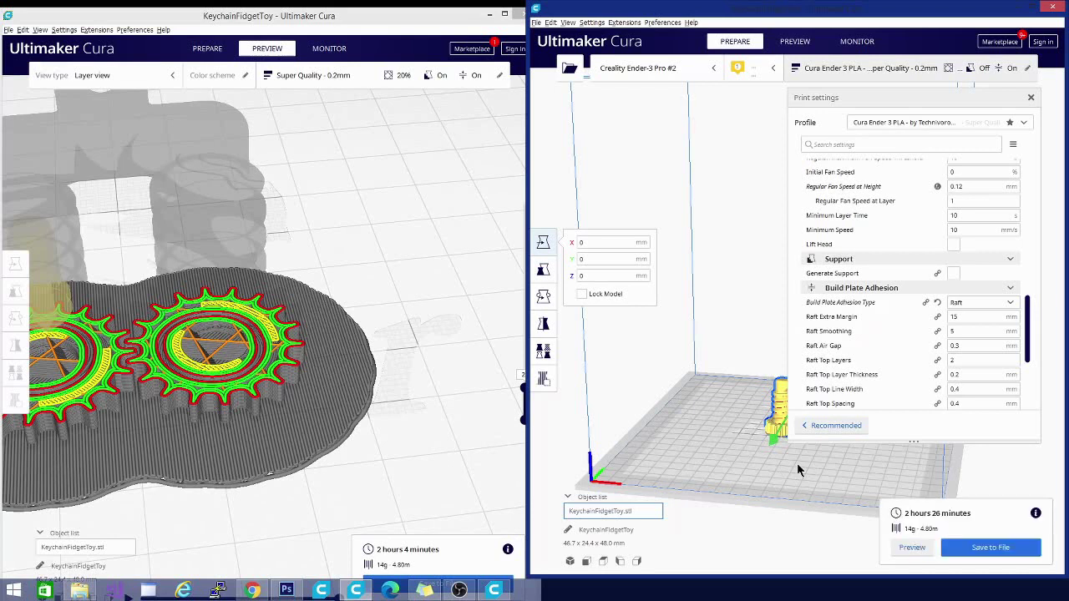
{"action": "left_click", "coordinate": [797, 463]}
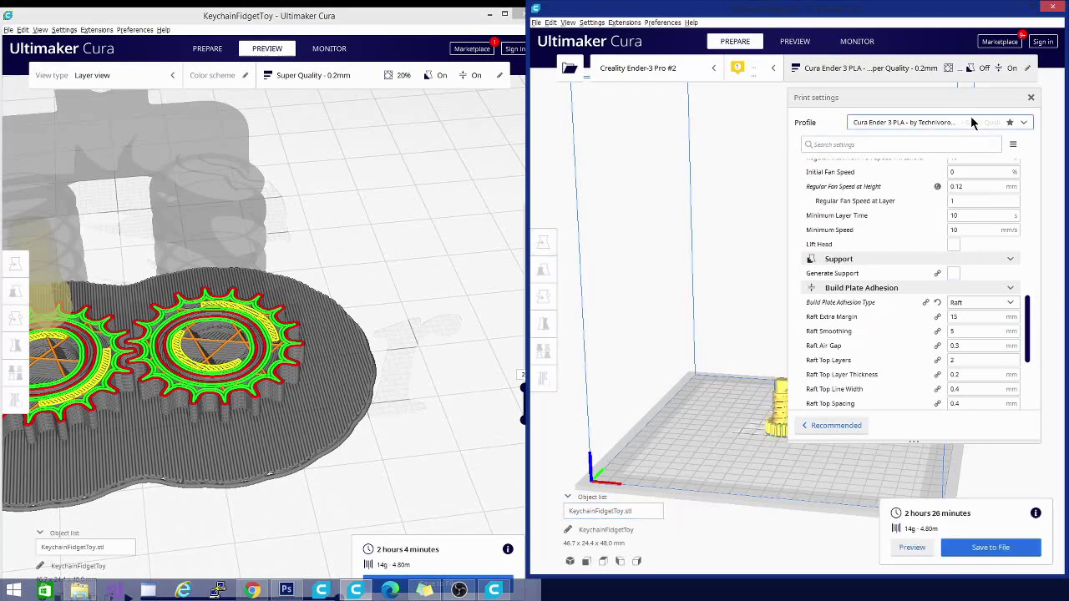
{"action": "left_click", "coordinate": [1031, 98]}
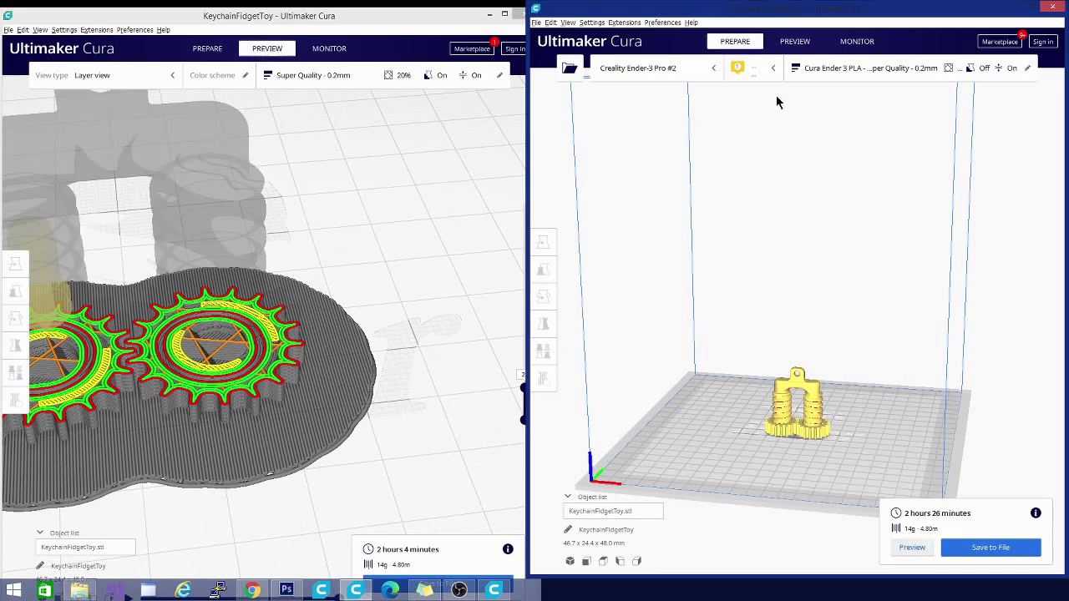
Cut the Cura 4.8 layer preview to layer 22 and view the gears on the raft from above.
{"action": "left_click", "coordinate": [795, 42]}
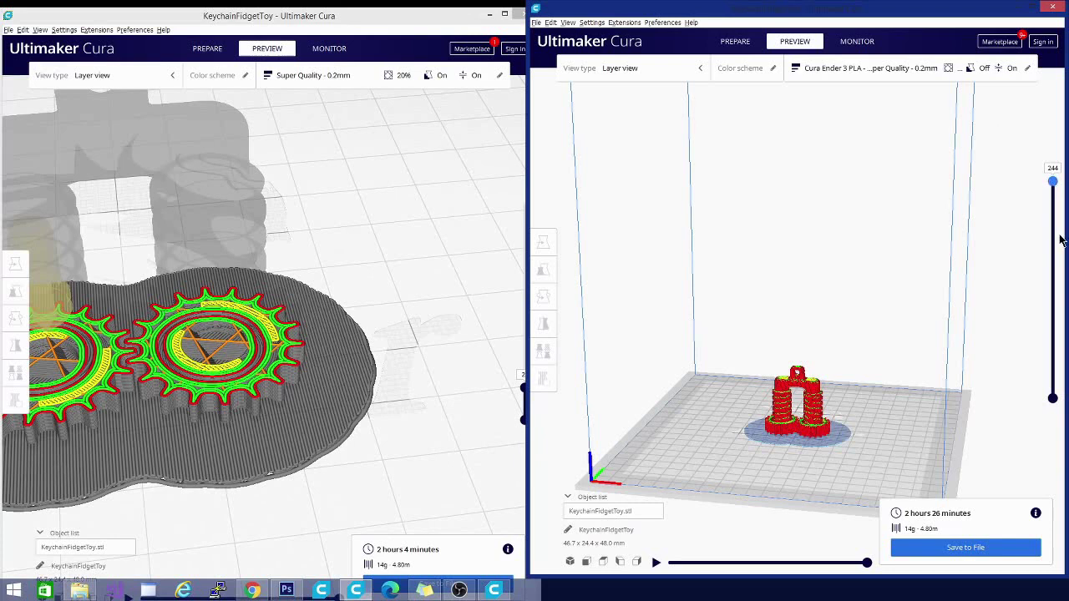
{"action": "left_click_drag", "start_coordinate": [1052, 181], "coordinate": [1056, 370]}
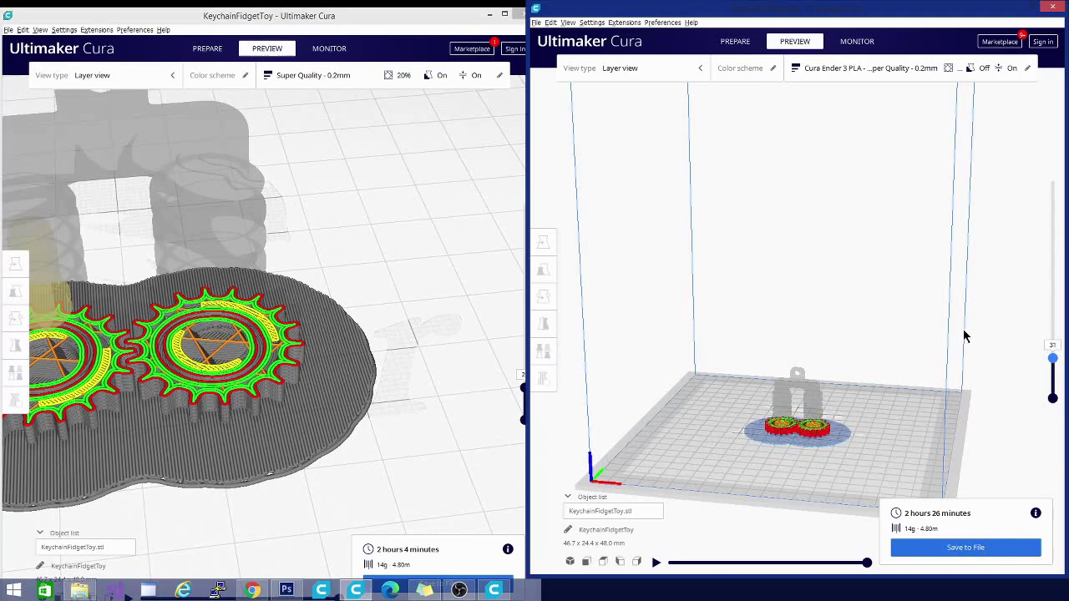
{"action": "key", "text": "Down"}
{"action": "key", "text": "Down"}
{"action": "key", "text": "Down"}
{"action": "key", "text": "Down"}
{"action": "key", "text": "Down"}
{"action": "key", "text": "Down"}
{"action": "key", "text": "Down"}
{"action": "key", "text": "Down"}
{"action": "key", "text": "Down"}
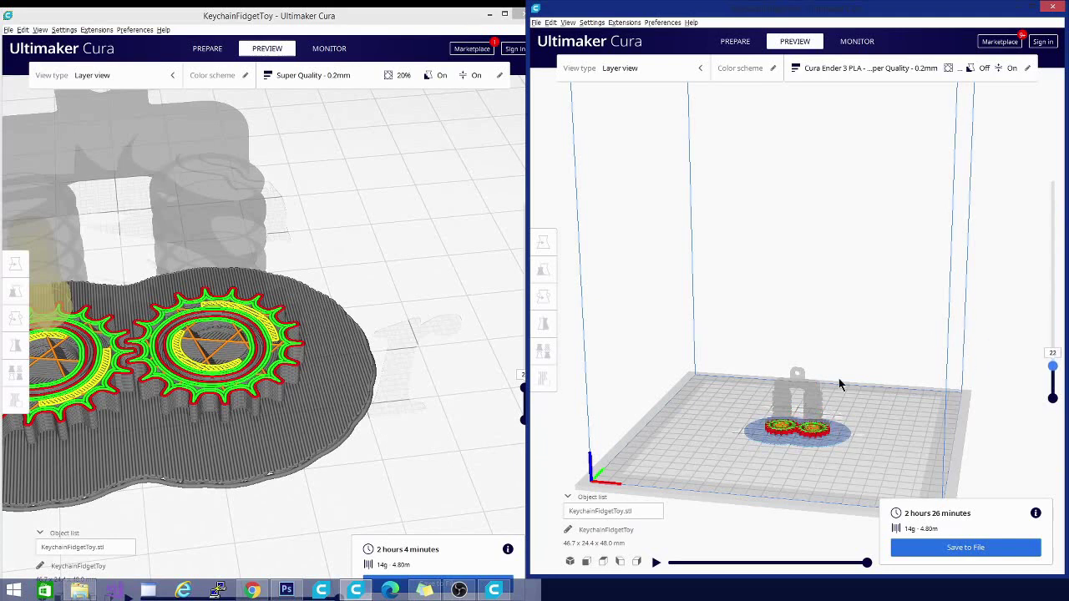
{"action": "right_click_drag", "start_coordinate": [761, 354], "coordinate": [782, 467]}
Zoom in and tilt the view to look down on the rafted gears in both windows.
{"action": "scroll", "coordinate": [804, 334], "scroll_direction": "up", "scroll_amount": 3}
{"action": "scroll", "coordinate": [804, 334], "scroll_direction": "up", "scroll_amount": 8}
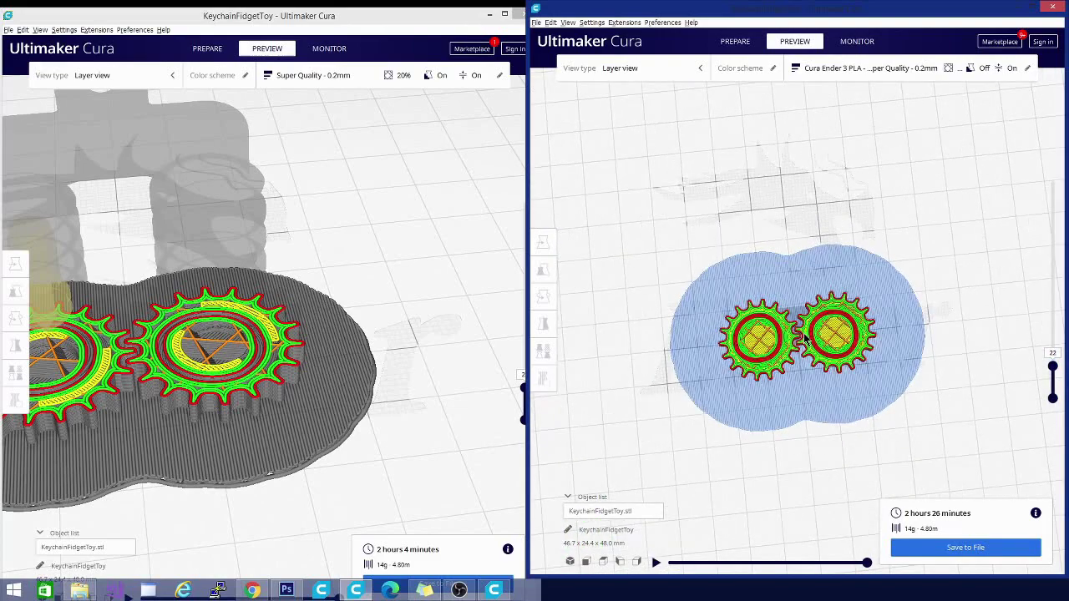
{"action": "scroll", "coordinate": [811, 379], "scroll_direction": "up", "scroll_amount": 5}
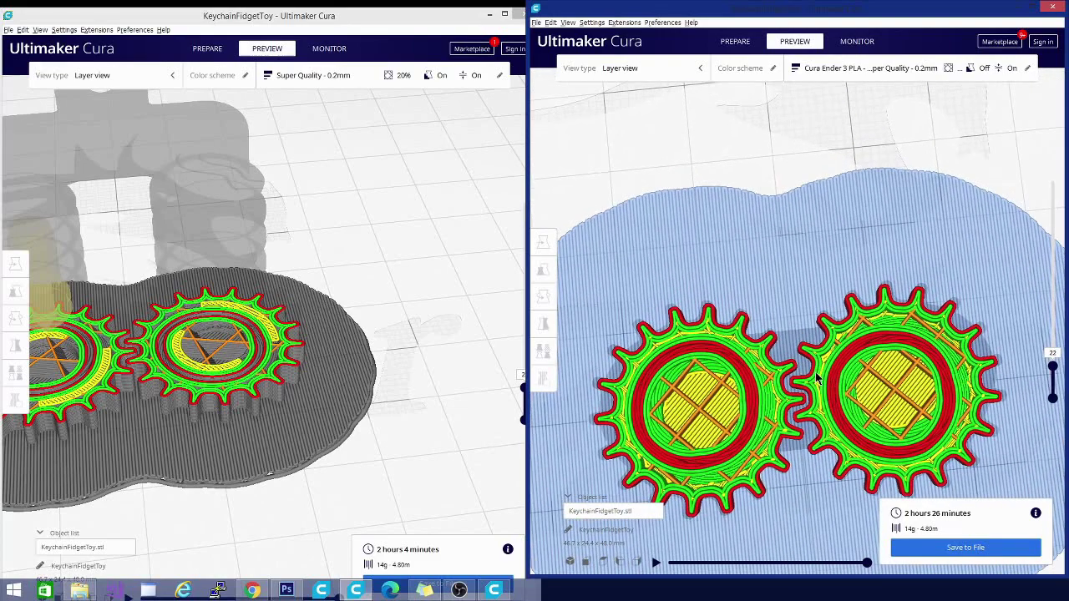
{"action": "left_click", "coordinate": [353, 279]}
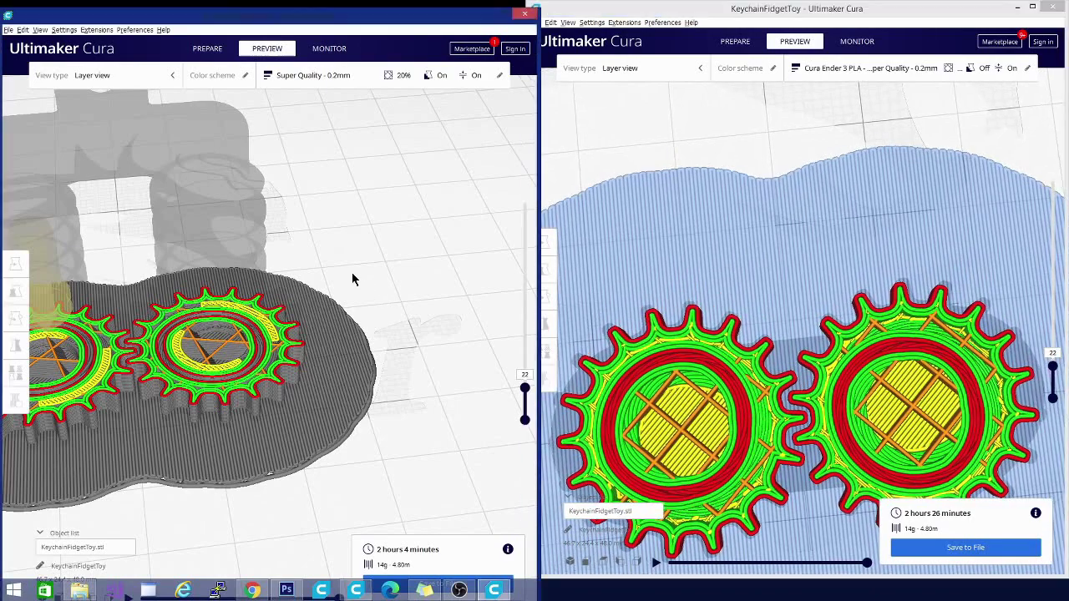
{"action": "right_click_drag", "start_coordinate": [353, 279], "coordinate": [325, 454]}
{"action": "scroll", "coordinate": [200, 268], "scroll_direction": "down", "scroll_amount": 5}
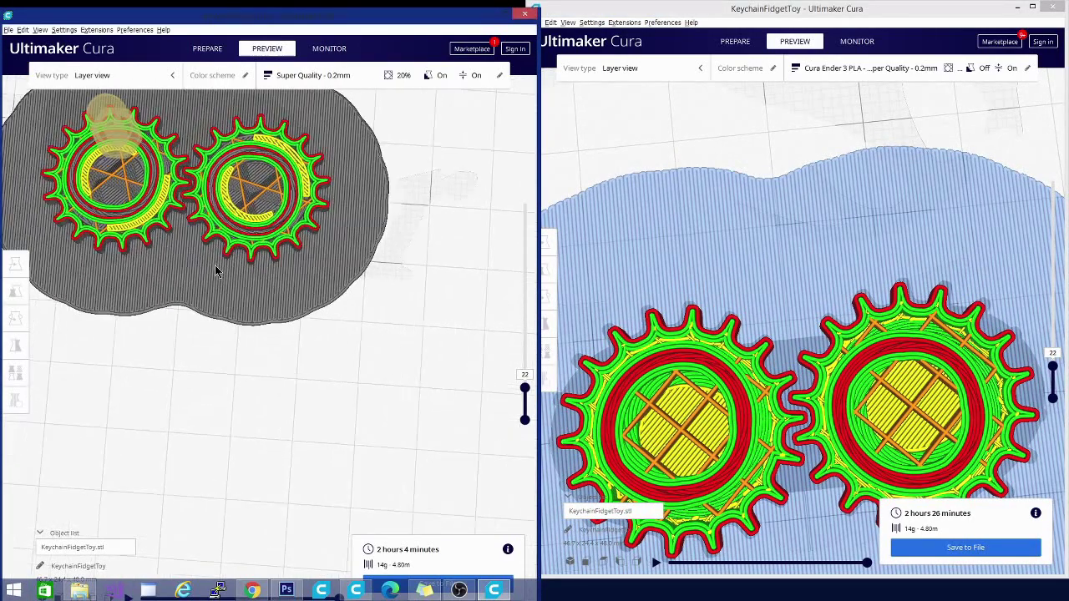
{"action": "scroll", "coordinate": [219, 267], "scroll_direction": "up", "scroll_amount": 5}
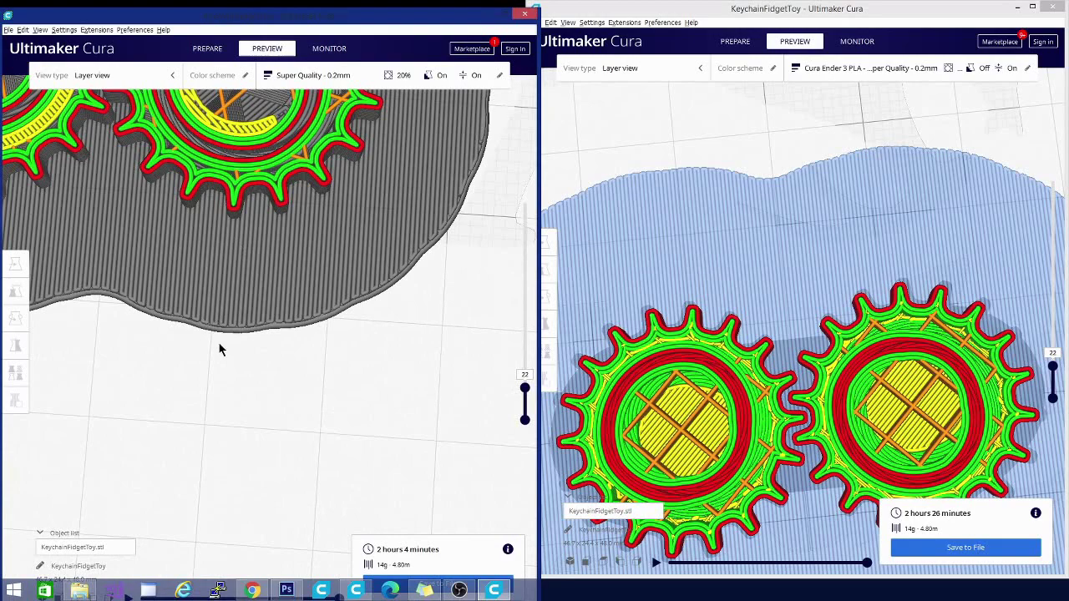
{"action": "scroll", "coordinate": [250, 401], "scroll_direction": "down", "scroll_amount": 3}
{"action": "scroll", "coordinate": [268, 426], "scroll_direction": "up", "scroll_amount": 4}
{"action": "scroll", "coordinate": [259, 406], "scroll_direction": "down", "scroll_amount": 2}
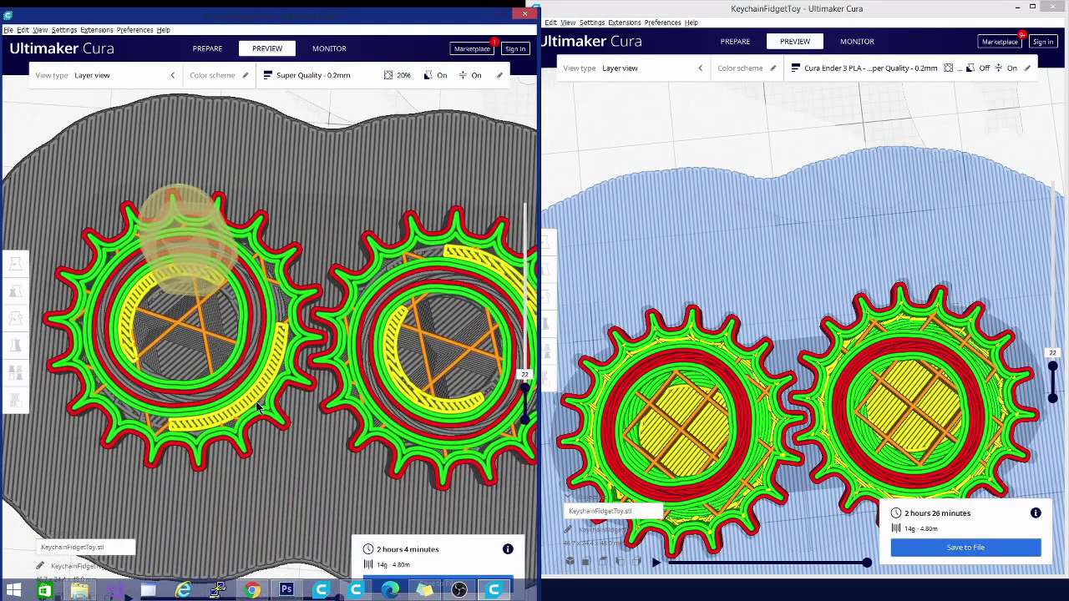
{"action": "right_click_drag", "start_coordinate": [350, 218], "coordinate": [393, 215]}
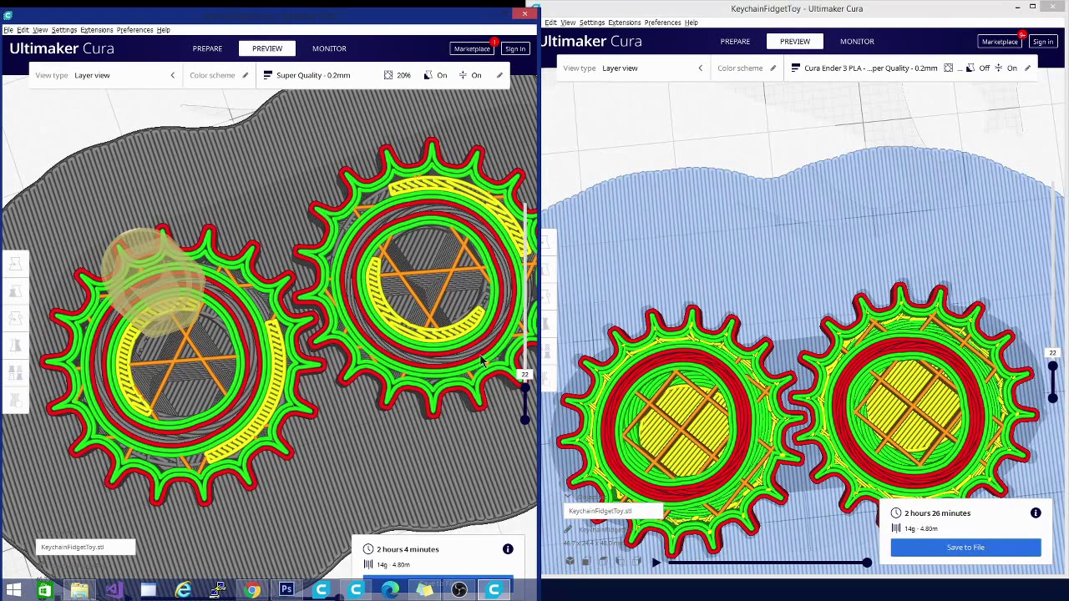
Step the layer previews up to layer 24 in both the Arachne and Cura 4.8 windows.
{"action": "key", "text": "Up"}
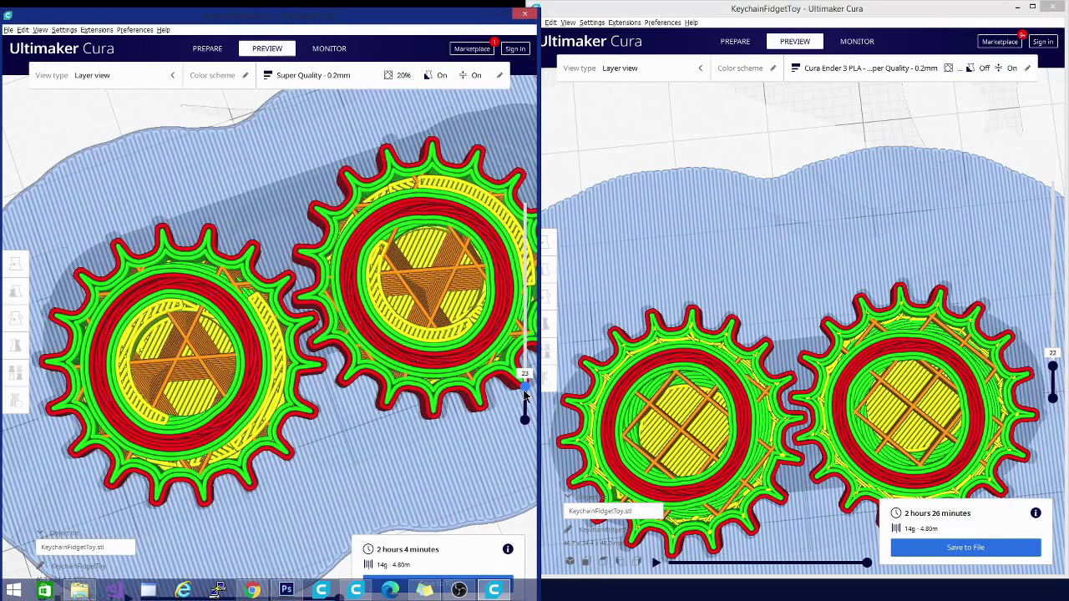
{"action": "key", "text": "Up"}
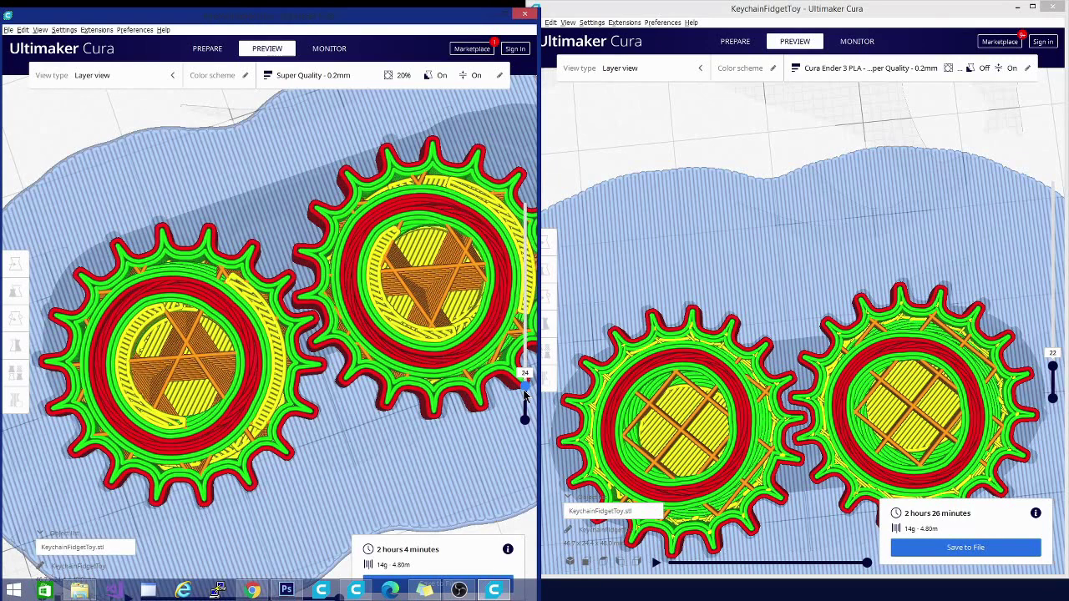
{"action": "left_click", "coordinate": [1054, 369]}
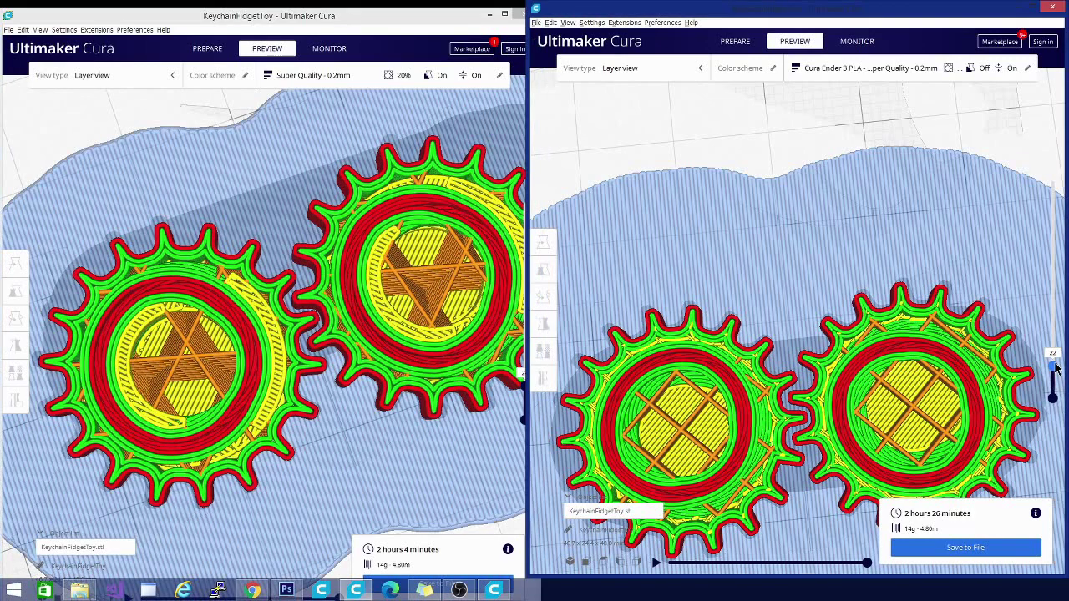
{"action": "key", "text": "Up"}
{"action": "key", "text": "Up"}
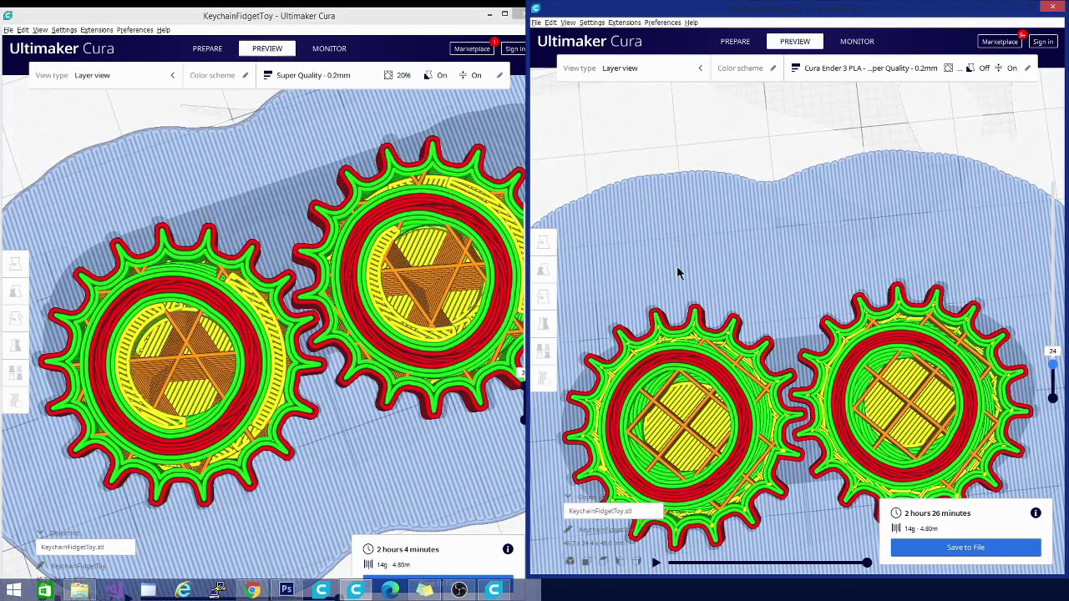
Close the Cura 4.8 window and maximize the Arachne Cura window.
{"action": "left_click", "coordinate": [1052, 10]}
{"action": "left_click_drag", "start_coordinate": [262, 18], "coordinate": [606, 3]}
{"action": "scroll", "coordinate": [723, 361], "scroll_direction": "down", "scroll_amount": 2}
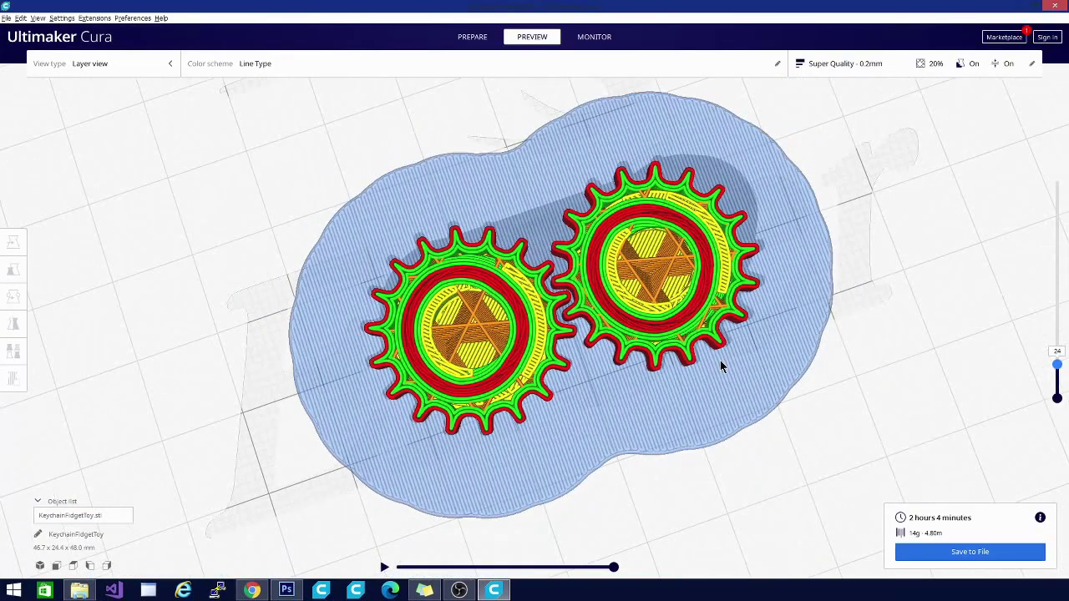
{"action": "scroll", "coordinate": [716, 358], "scroll_direction": "down", "scroll_amount": 5}
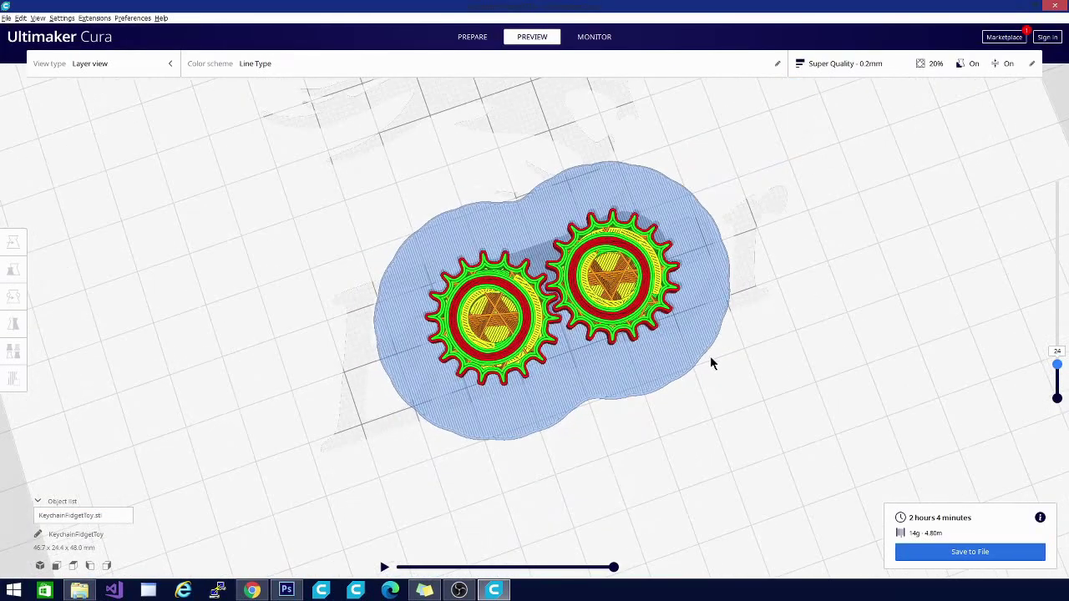
Orbit and zoom the Arachne view to show both gears side by side at layer 24.
{"action": "right_click_drag", "start_coordinate": [676, 363], "coordinate": [726, 385]}
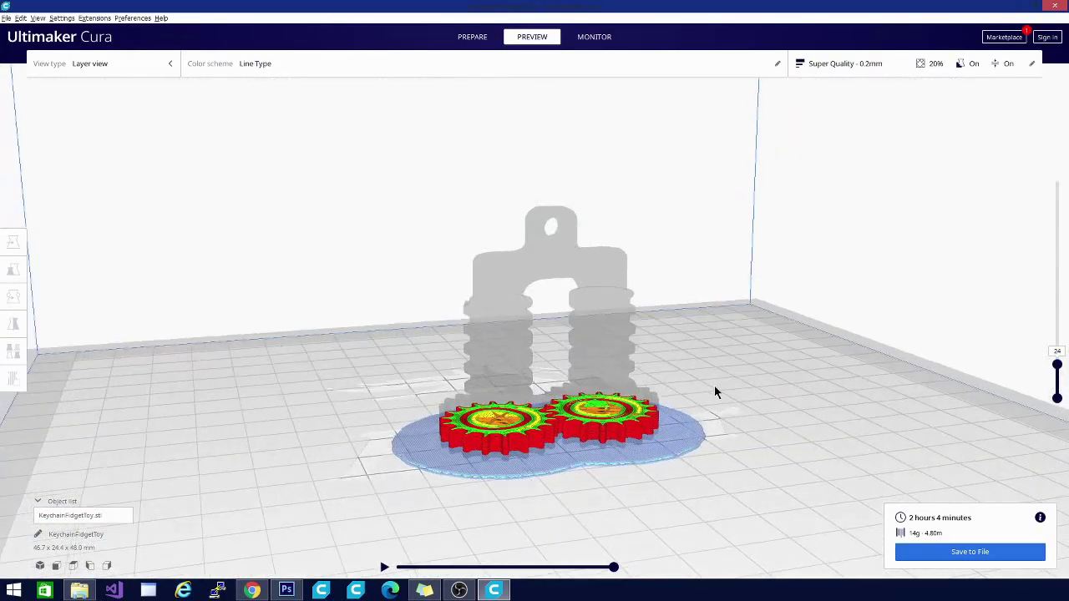
{"action": "scroll", "coordinate": [635, 443], "scroll_direction": "up", "scroll_amount": 3}
{"action": "right_click_drag", "start_coordinate": [590, 476], "coordinate": [360, 487]}
{"action": "right_click_drag", "start_coordinate": [926, 381], "coordinate": [696, 449]}
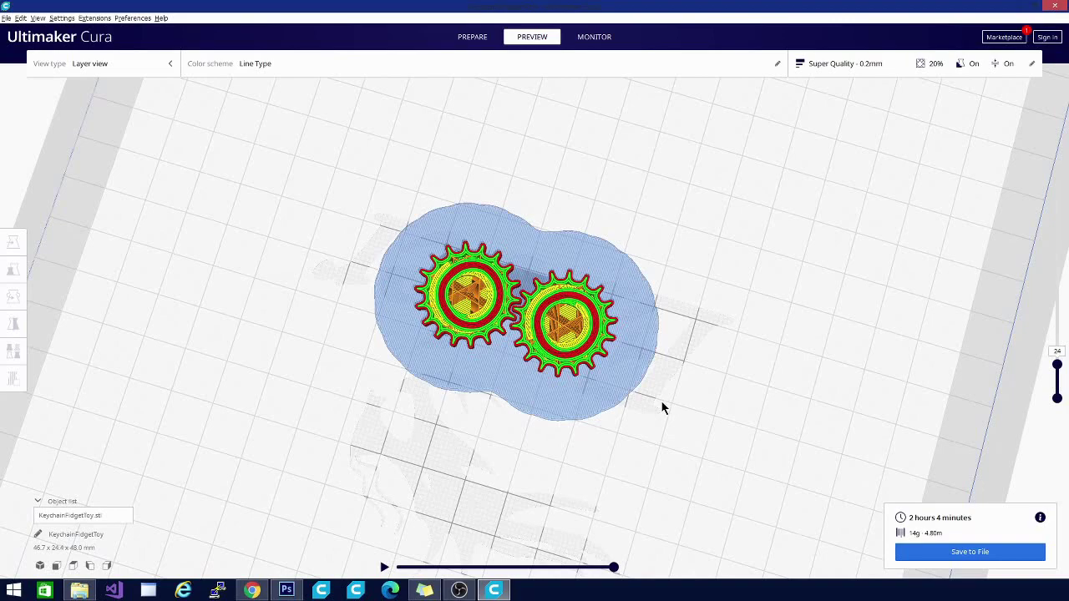
{"action": "scroll", "coordinate": [578, 337], "scroll_direction": "up", "scroll_amount": 5}
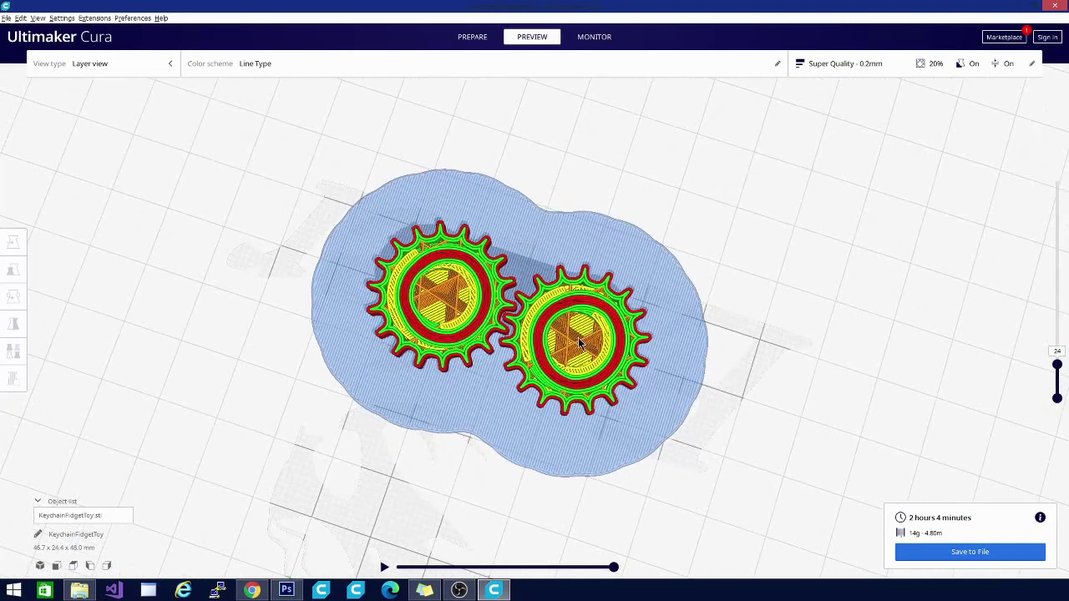
{"action": "scroll", "coordinate": [578, 341], "scroll_direction": "up", "scroll_amount": 2}
{"action": "scroll", "coordinate": [523, 334], "scroll_direction": "up", "scroll_amount": 2}
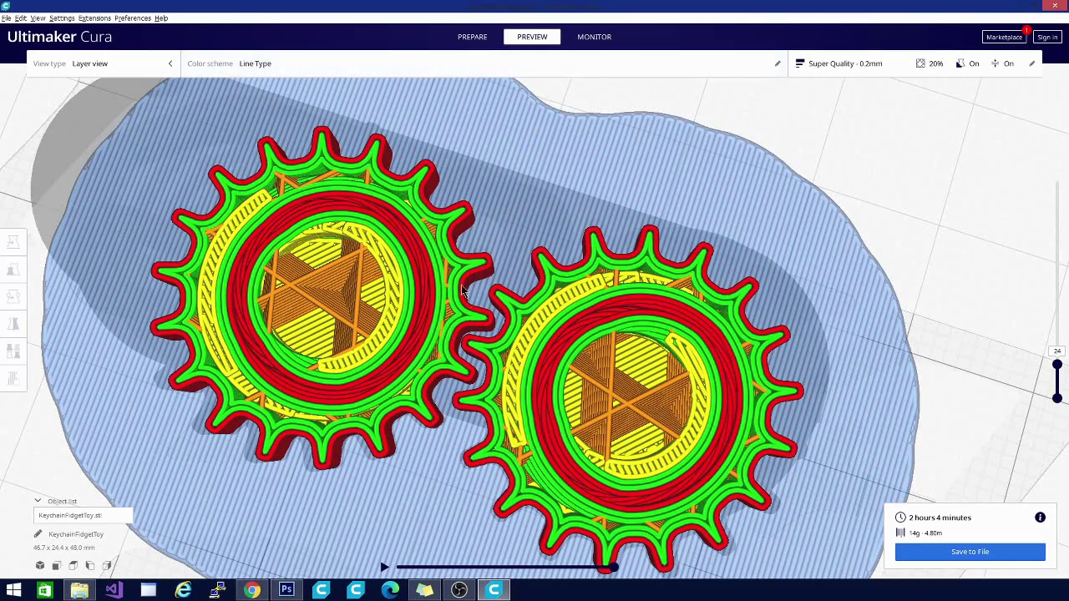
{"action": "scroll", "coordinate": [143, 436], "scroll_direction": "down", "scroll_amount": 10}
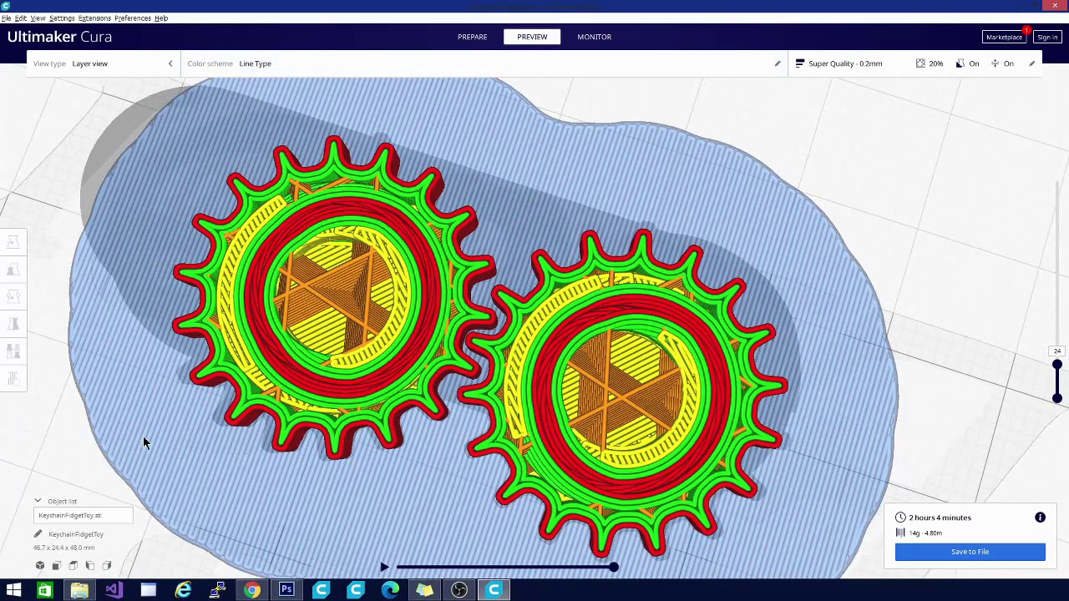
{"action": "scroll", "coordinate": [643, 399], "scroll_direction": "down", "scroll_amount": 4}
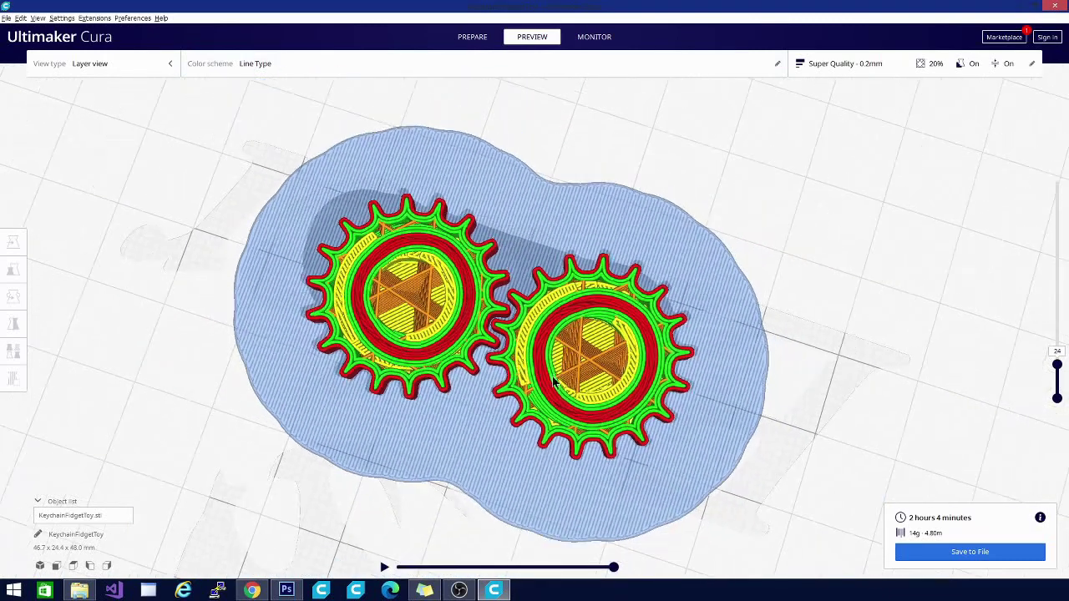